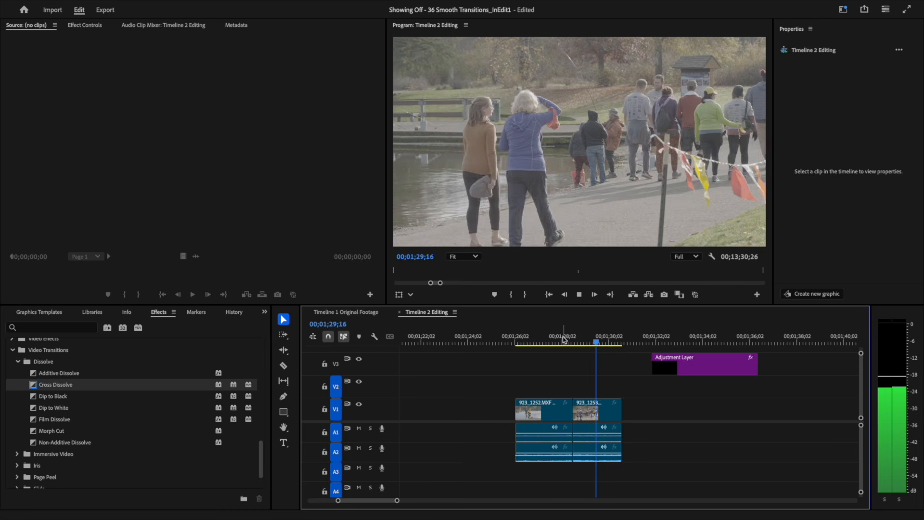
# Move the adjustment layer on V3 over the two clips on V1 and play back the cut between them.
pyautogui.press('space')
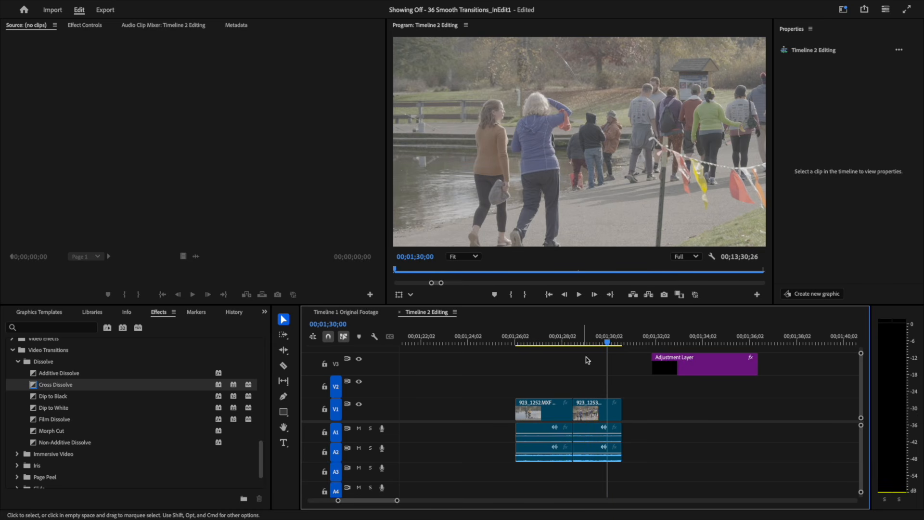
pyautogui.moveTo(706, 364); pyautogui.dragTo(575, 367)
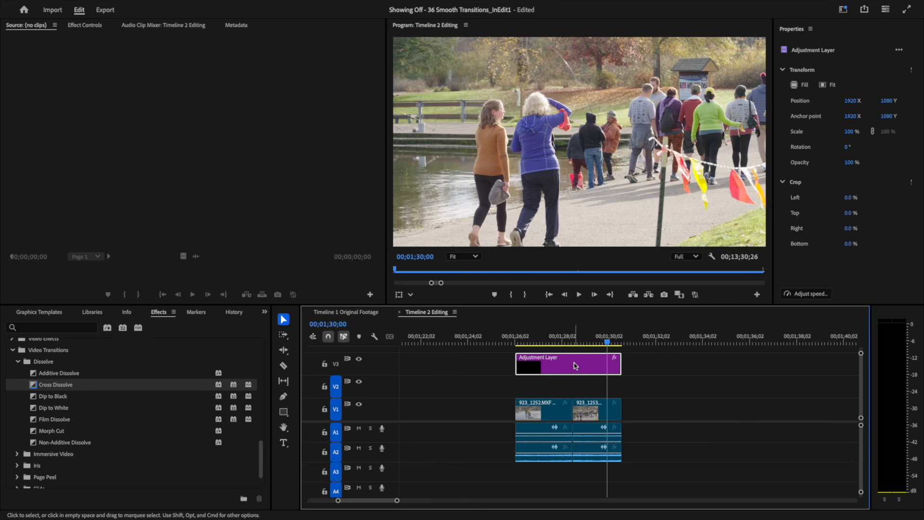
pyautogui.click(562, 339)
pyautogui.moveTo(561, 340); pyautogui.dragTo(530, 342)
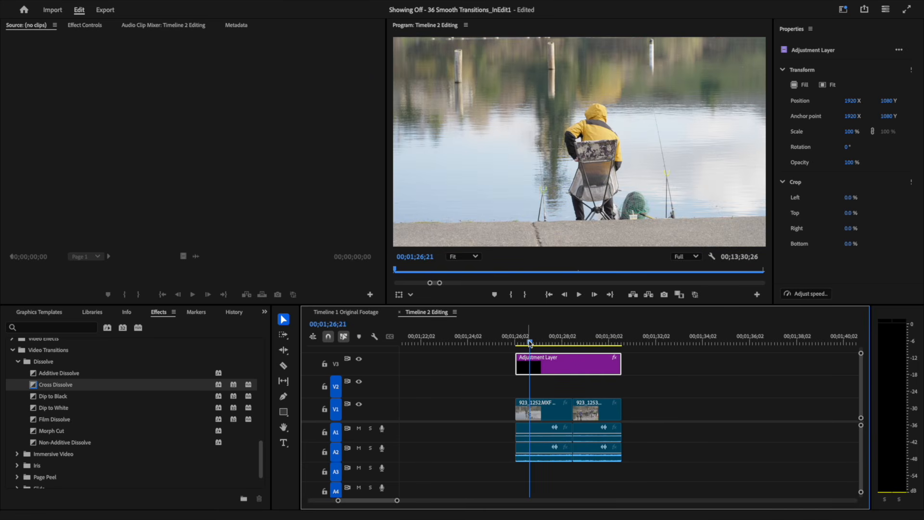
pyautogui.press('space')
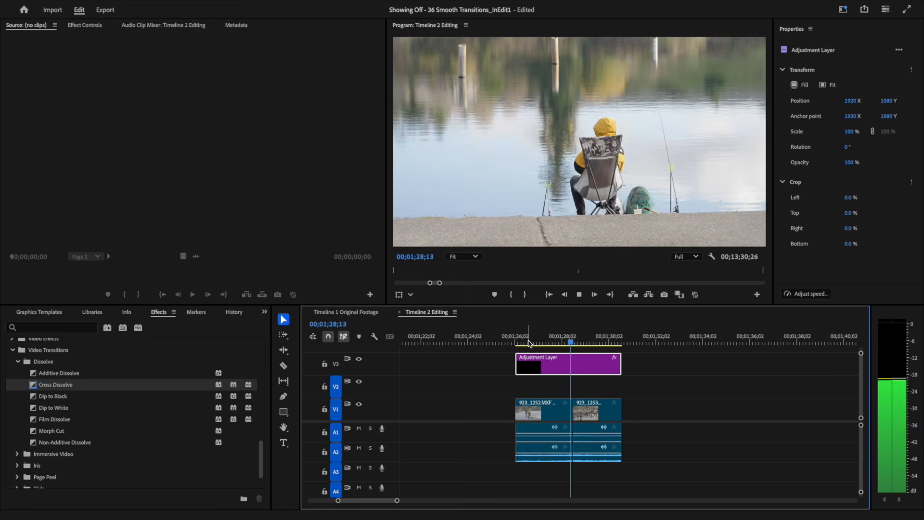
pyautogui.press('space')
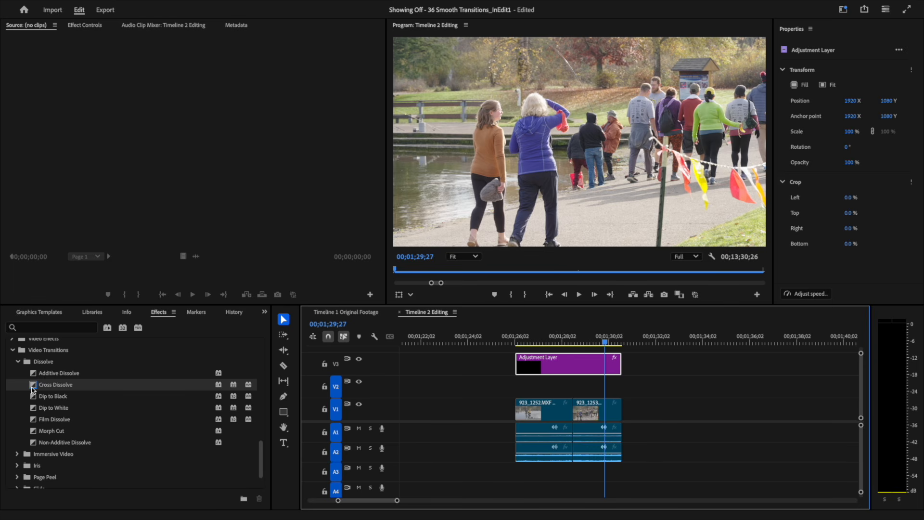
# Add a Cross Dissolve at the cut between the two V1 clips and lengthen it to a duration of 00;00;01;04.
pyautogui.moveTo(33, 389); pyautogui.dragTo(577, 418)
pyautogui.click(573, 339)
pyautogui.press('=')
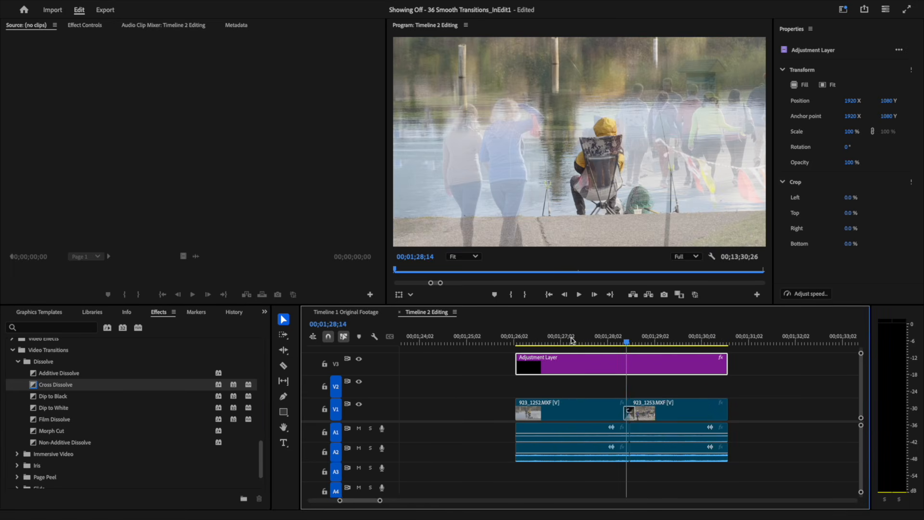
pyautogui.press('=')
pyautogui.moveTo(651, 415); pyautogui.dragTo(685, 415)
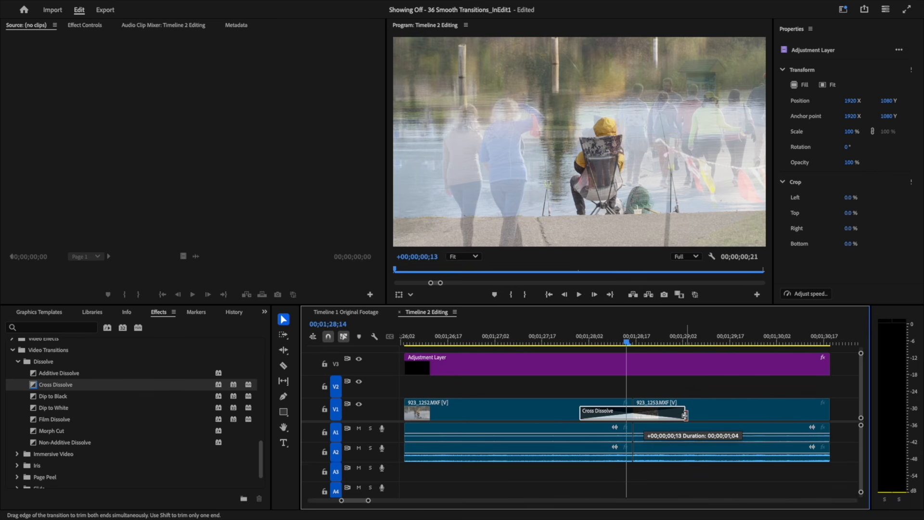
# Play back the Cross Dissolve between the two clips from just before the transition.
pyautogui.press('-')
pyautogui.press('-')
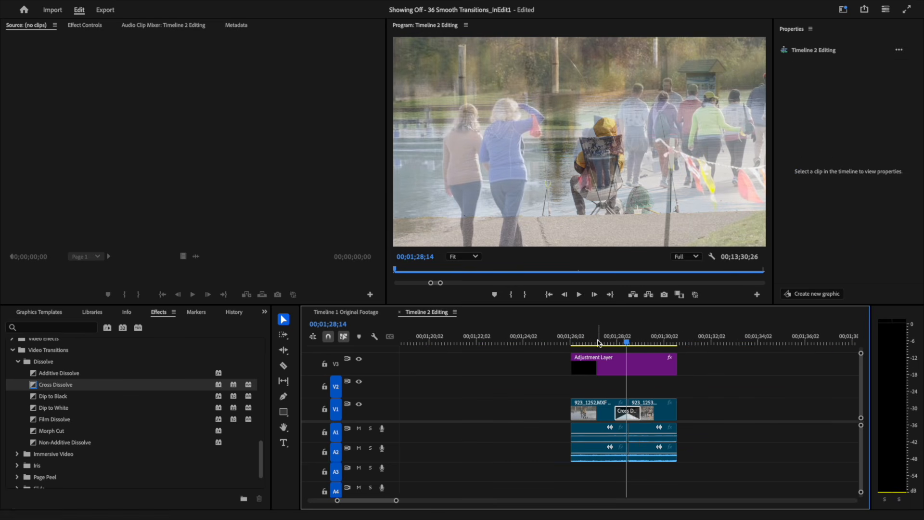
pyautogui.click(593, 342)
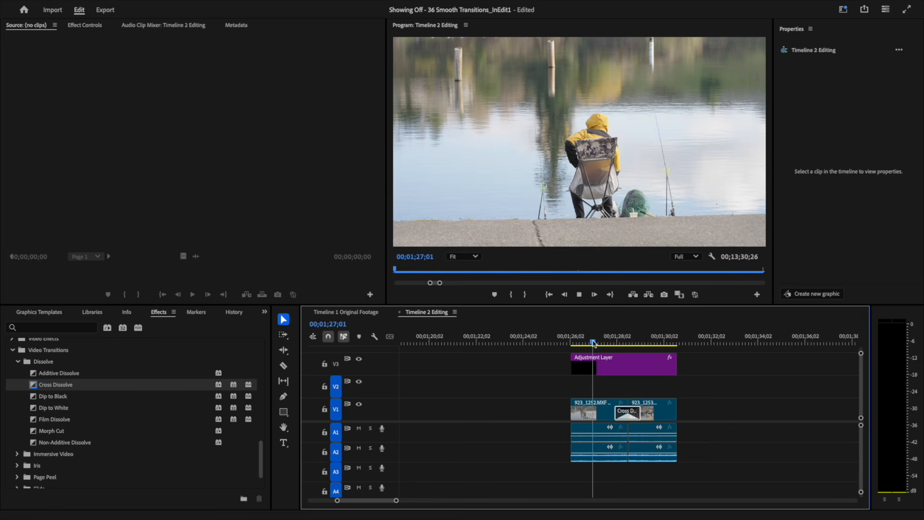
pyautogui.press('space')
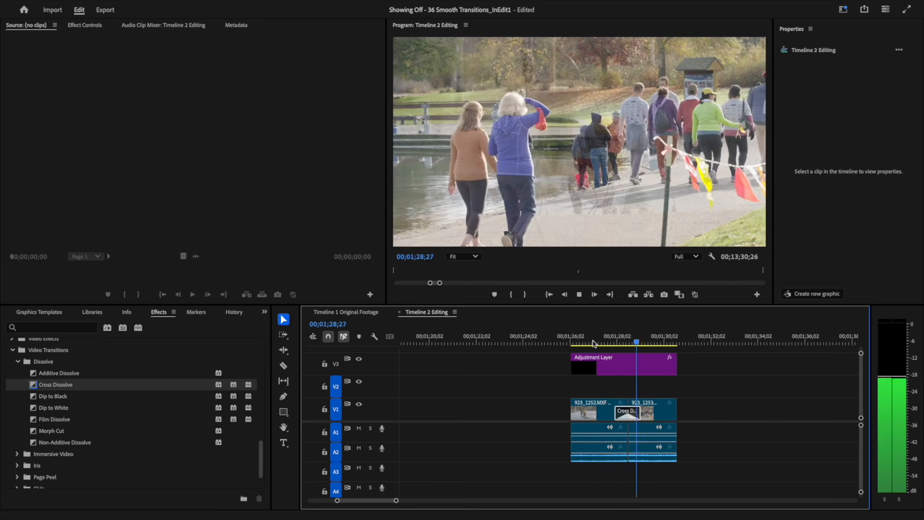
pyautogui.press('space')
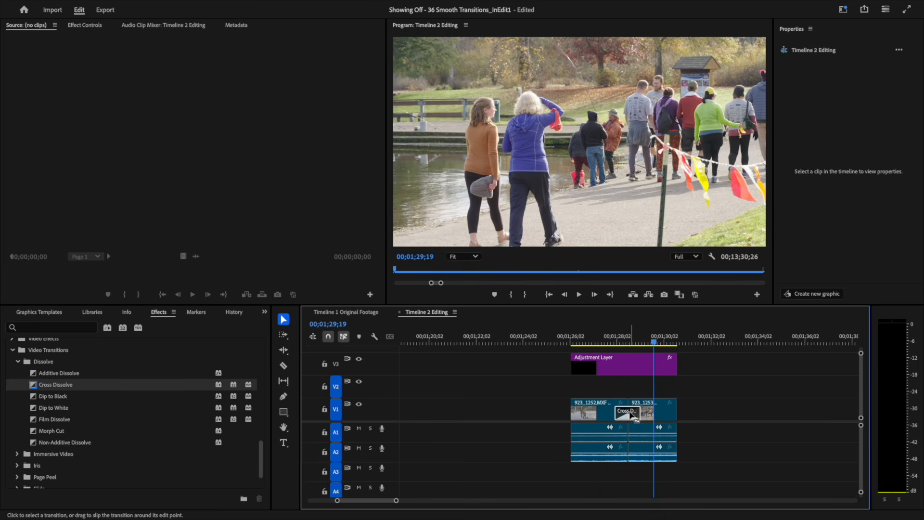
# Replace the Cross Dissolve between the two V1 clips with a Dip to Black transition and play it back.
pyautogui.press('Delete')
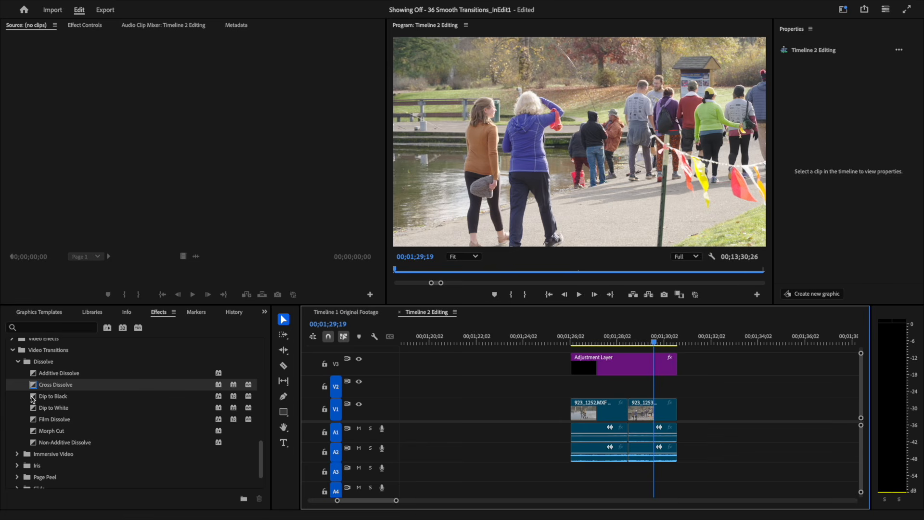
pyautogui.moveTo(33, 399); pyautogui.dragTo(630, 415)
pyautogui.click(600, 339)
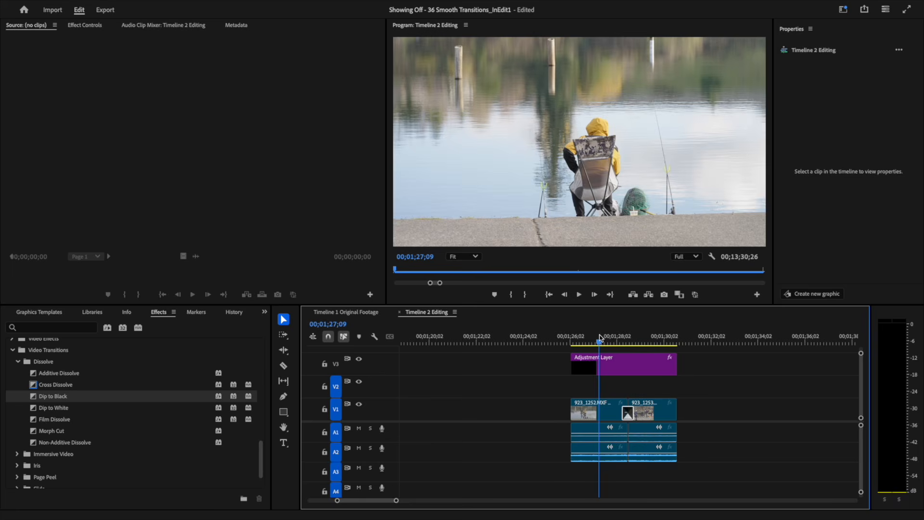
pyautogui.press('space')
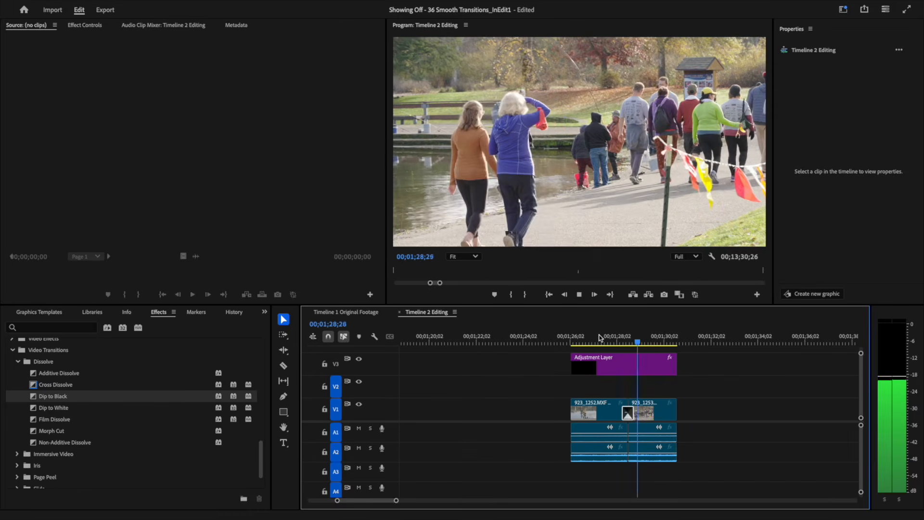
pyautogui.press('space')
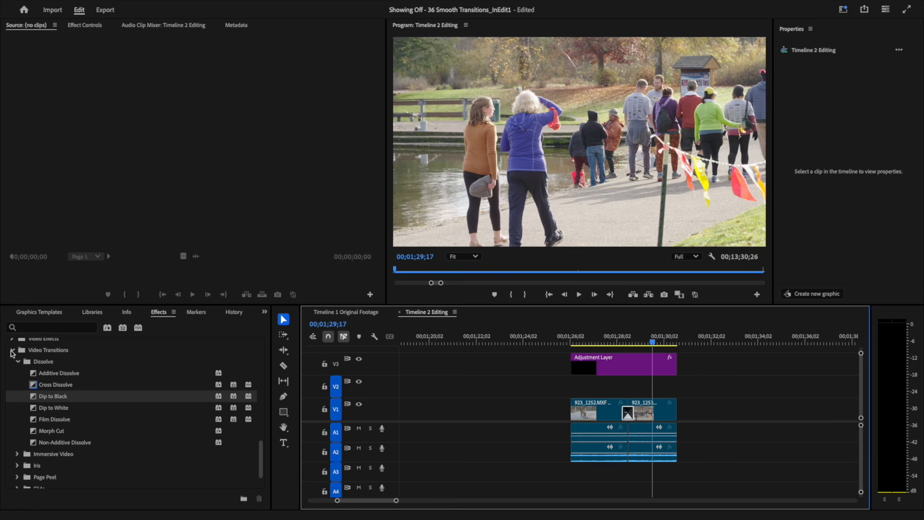
# Look through the Iris and Page Peel video transitions, collapse the Video Transitions folder and return to the presets.
pyautogui.click(18, 362)
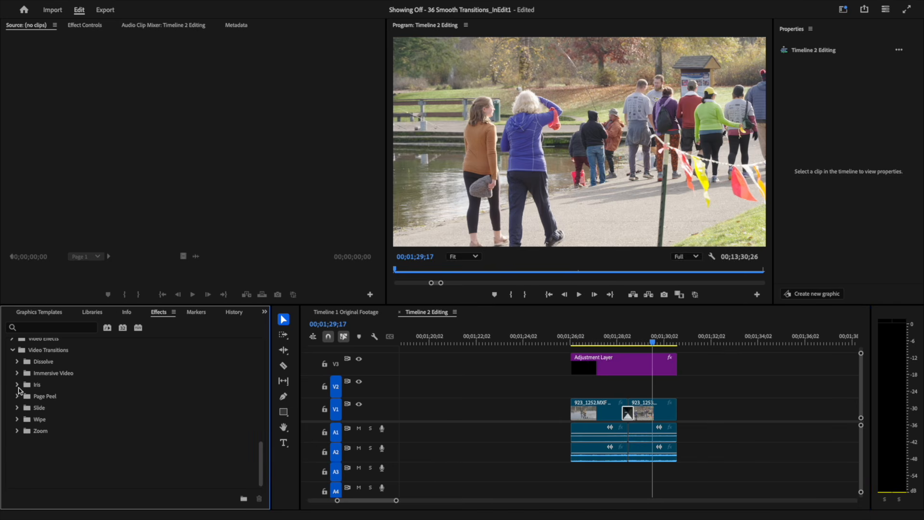
pyautogui.click(18, 385)
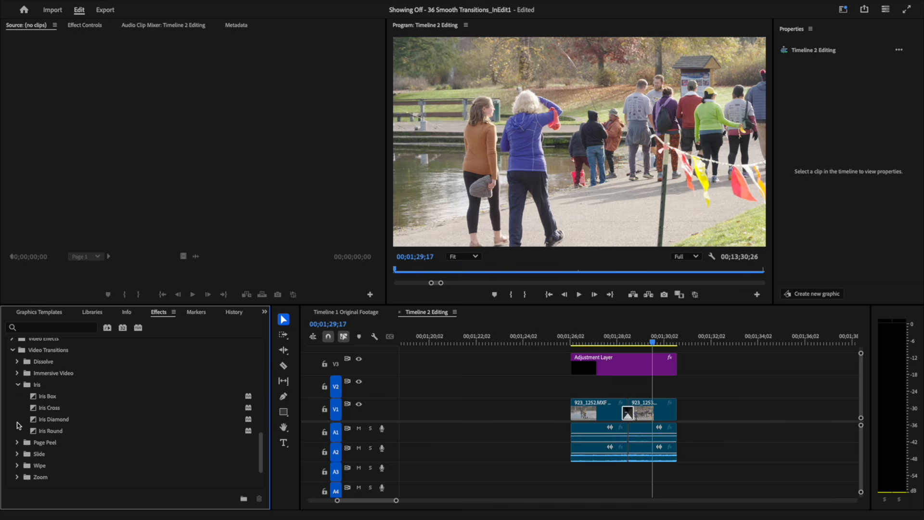
pyautogui.click(18, 443)
pyautogui.click(17, 443)
pyautogui.click(18, 384)
pyautogui.click(12, 351)
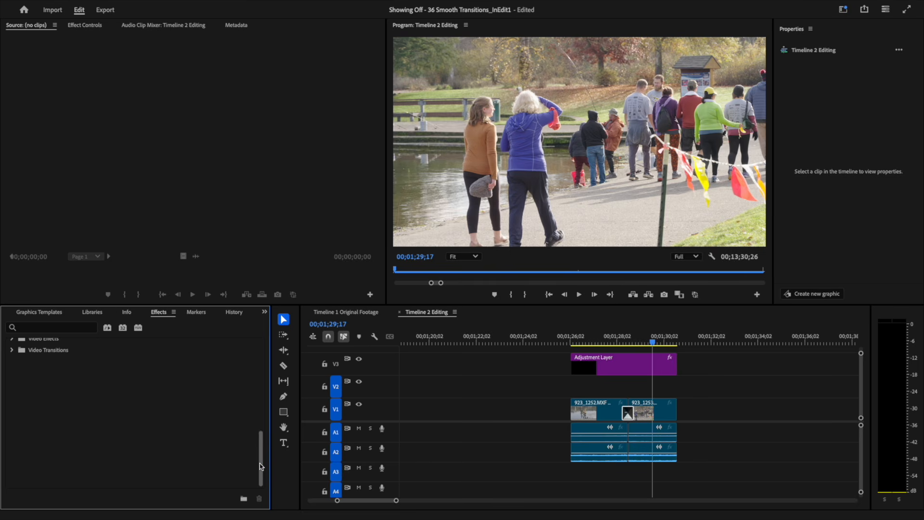
pyautogui.moveTo(260, 466); pyautogui.dragTo(257, 351)
# Switch to Safari to view the 36 Smooth 4K Transitions Pack page on bjkproduction.com, and return to Premiere Pro.
pyautogui.hotkey('ctrl', 'Right')
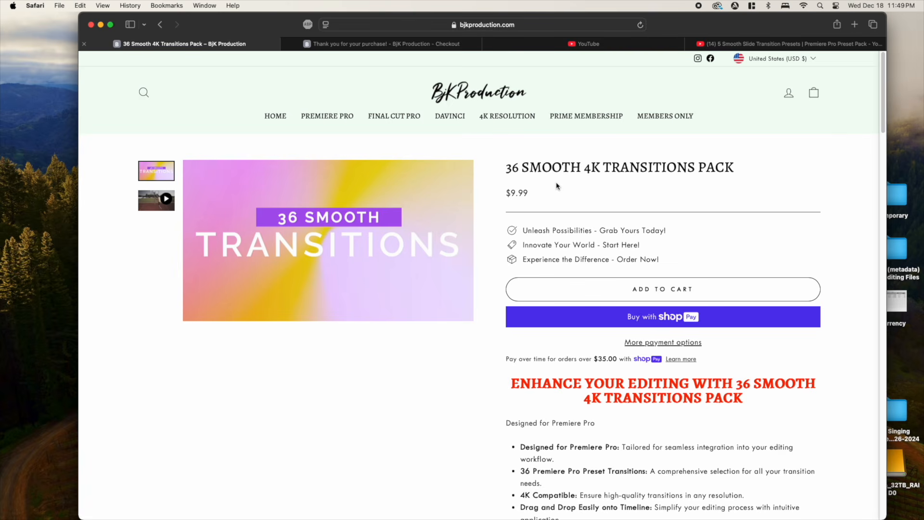
pyautogui.click(532, 24)
pyautogui.click(778, 152)
pyautogui.hotkey('ctrl', 'Left')
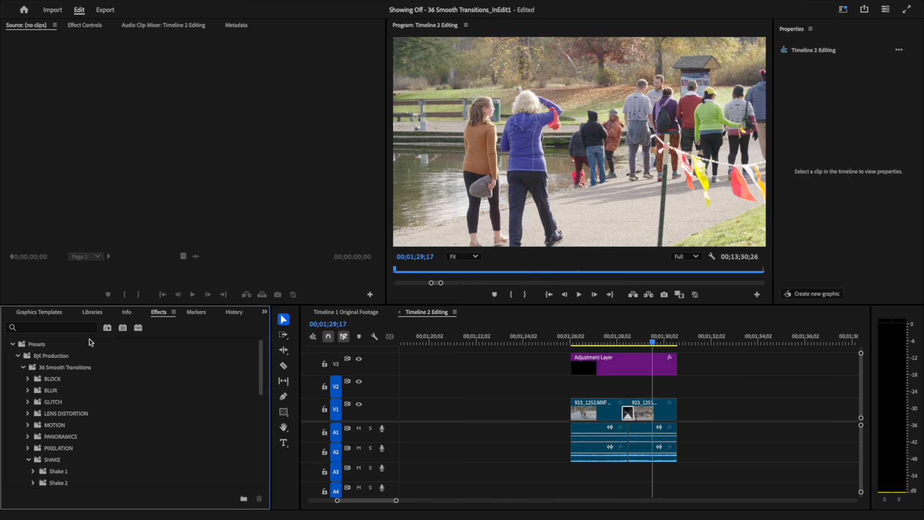
# Collapse the Presets folder and choose the Editing workspace.
pyautogui.click(12, 344)
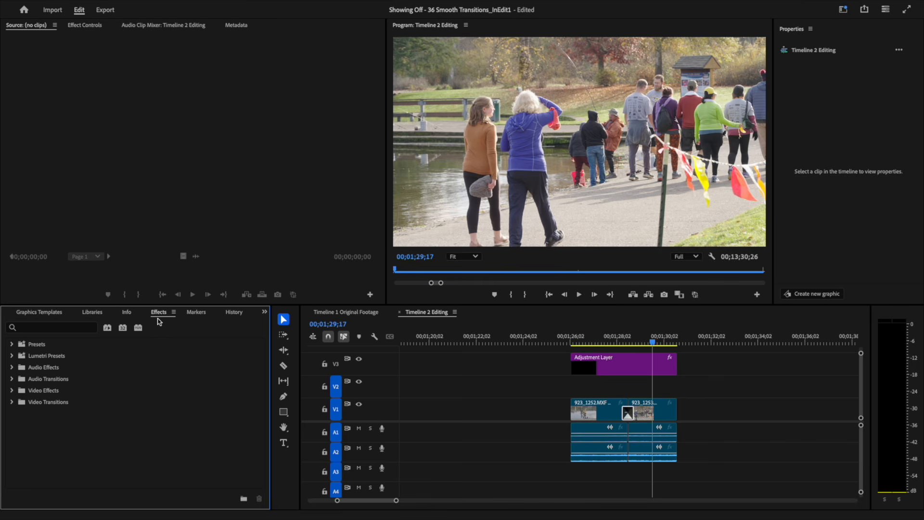
pyautogui.moveTo(207, 4)
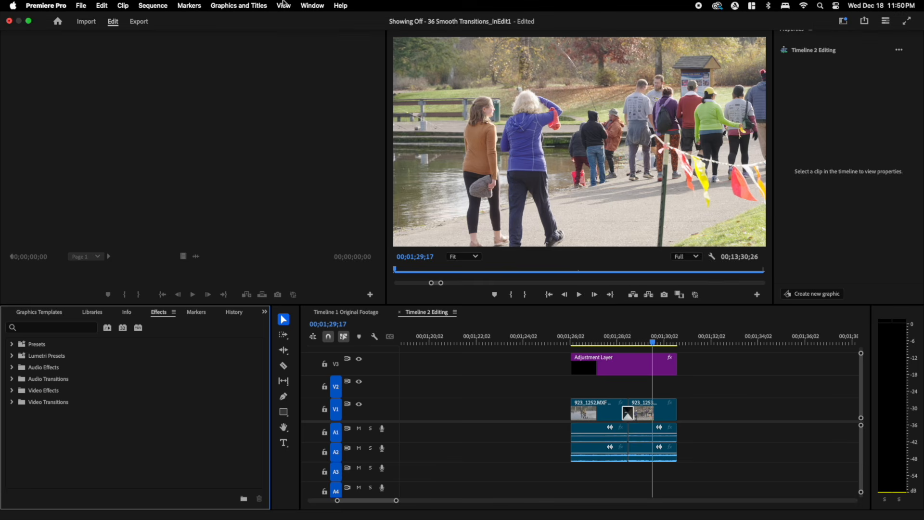
pyautogui.click(311, 5)
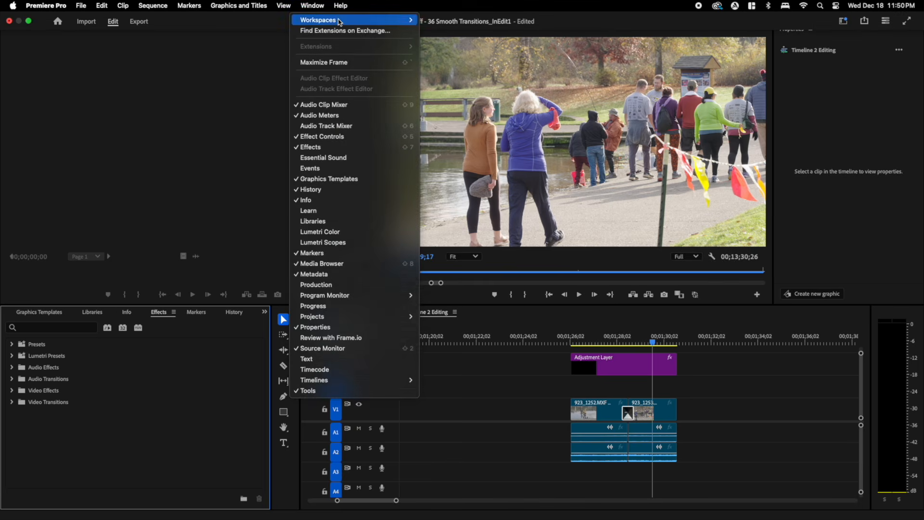
pyautogui.moveTo(340, 21)
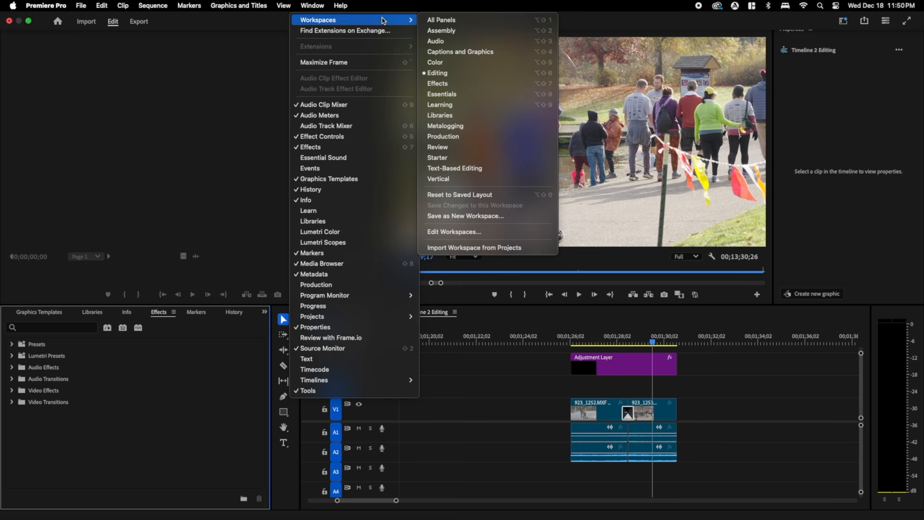
pyautogui.click(490, 73)
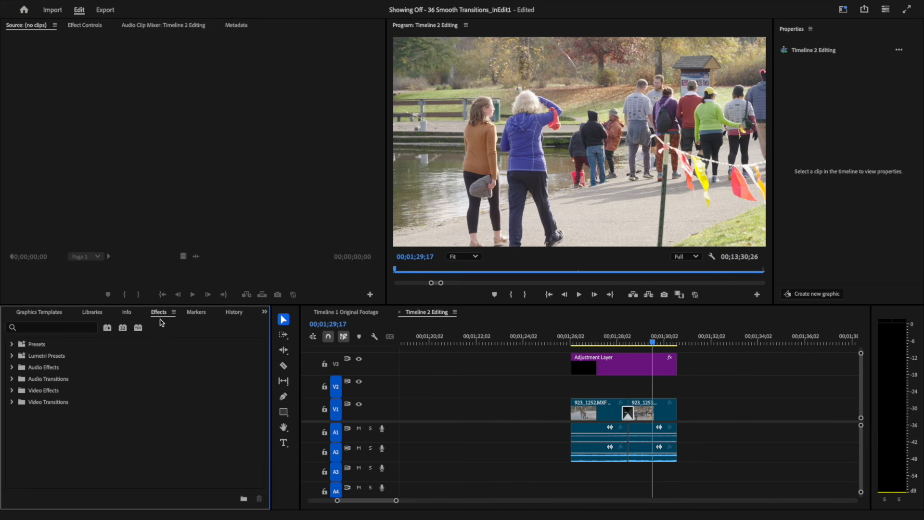
# Look through the project items, Video Footage bin, media browser and edit history, and return to the effects list.
pyautogui.scroll(6, 87, 315)
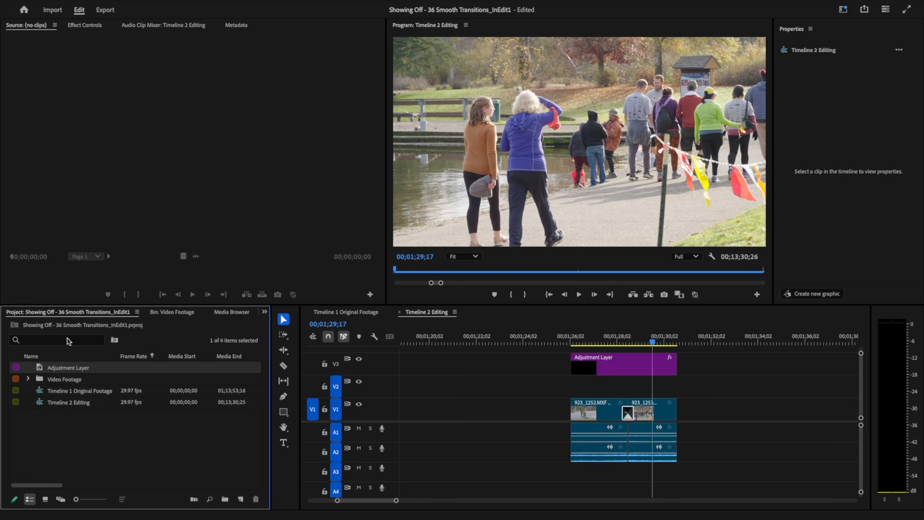
pyautogui.moveTo(53, 484); pyautogui.dragTo(45, 484)
pyautogui.click(189, 314)
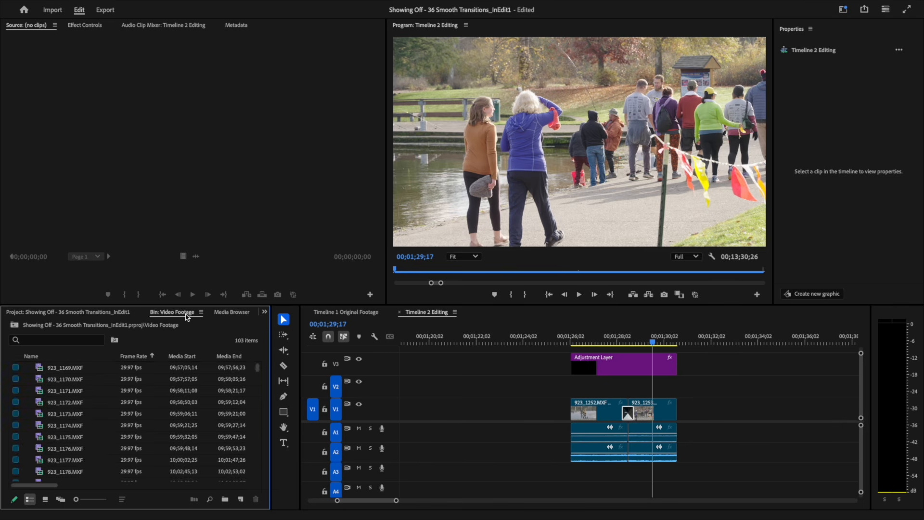
pyautogui.click(235, 313)
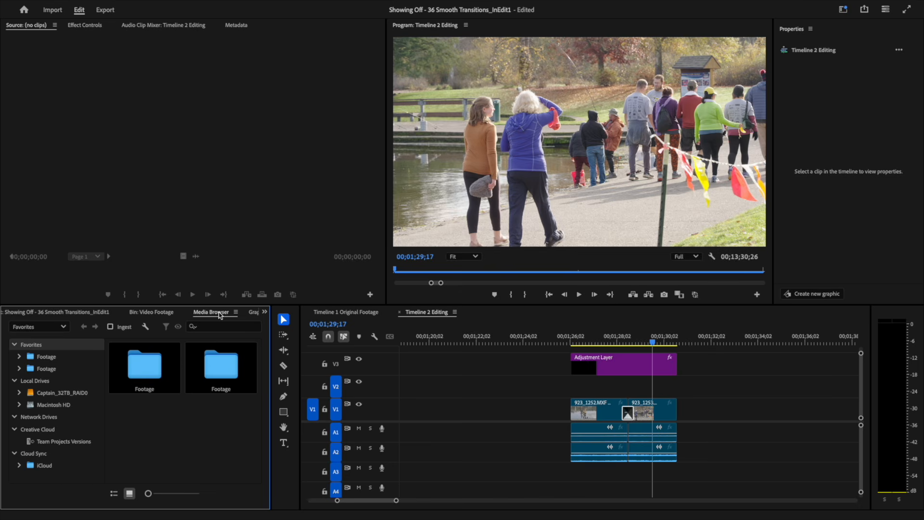
pyautogui.scroll(-6, 219, 315)
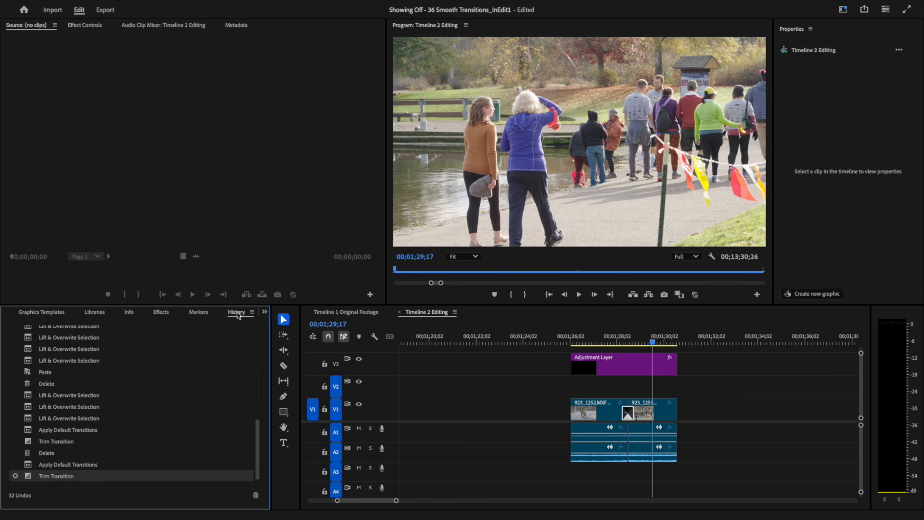
pyautogui.click(164, 315)
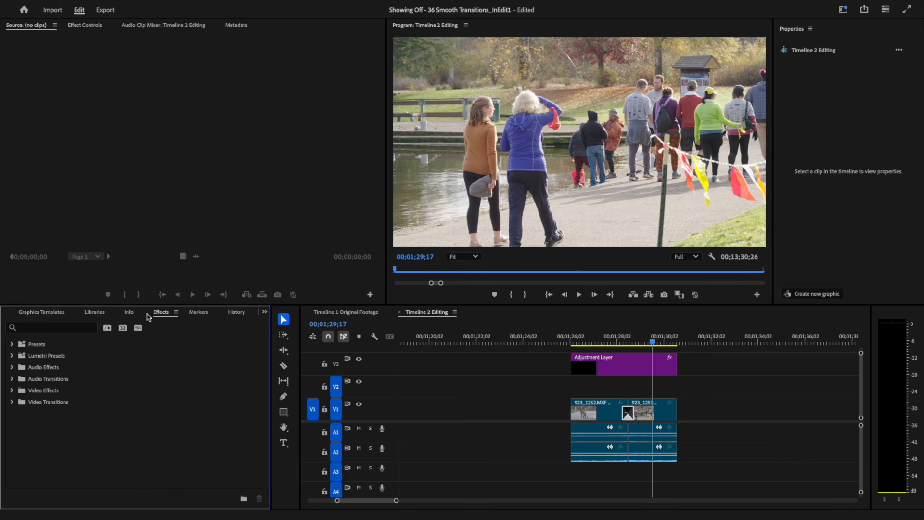
# Select 36 Smooth Transitions.prfpset for import into the Presets folder, and cancel the import.
pyautogui.click(12, 345)
pyautogui.click(18, 356)
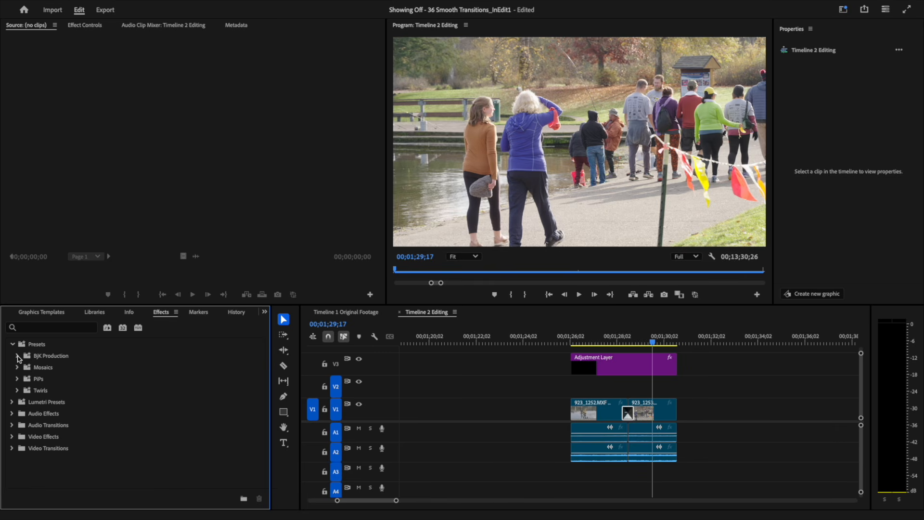
pyautogui.click(22, 346)
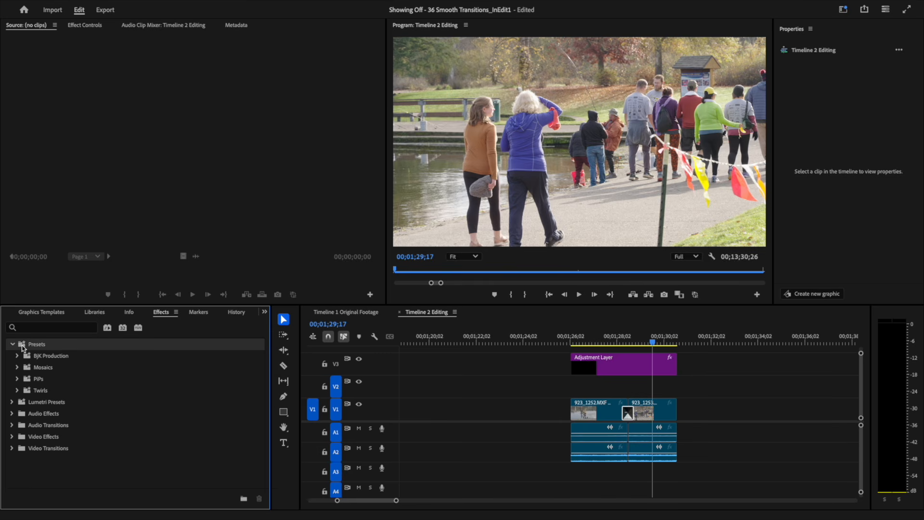
pyautogui.rightClick(22, 346)
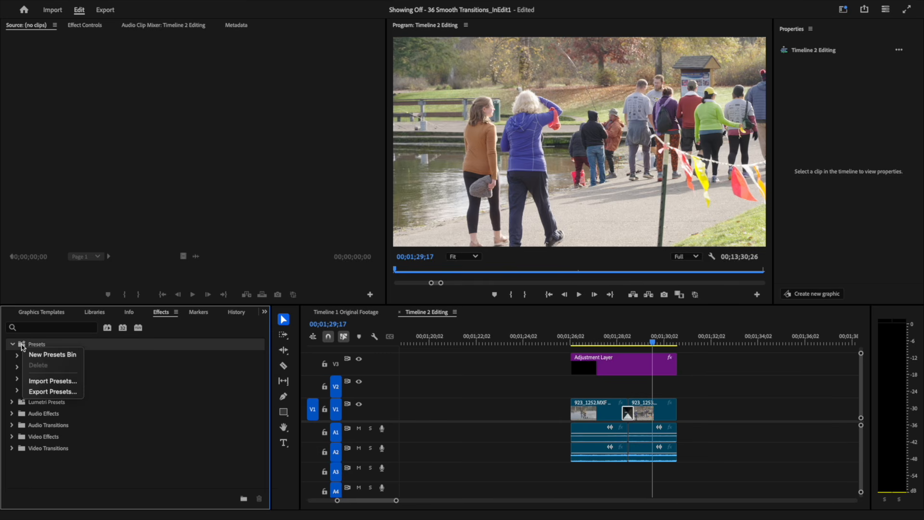
pyautogui.click(70, 381)
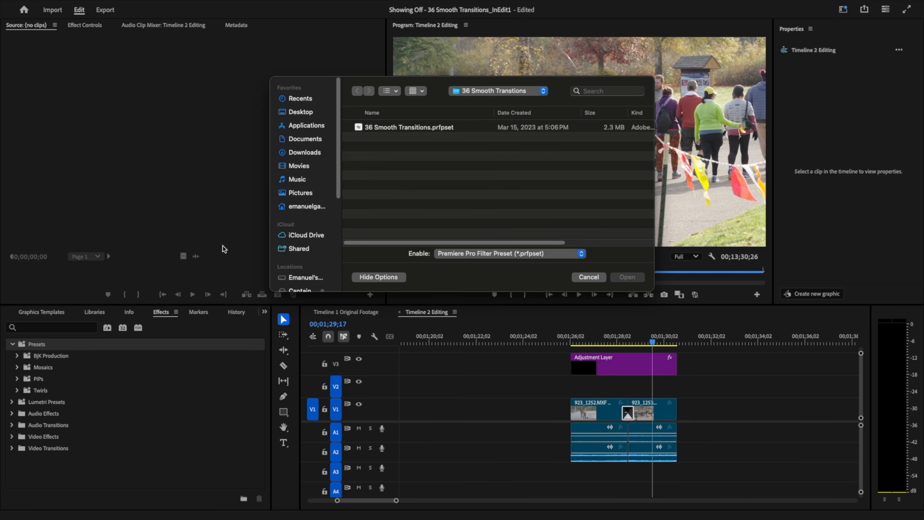
pyautogui.click(388, 129)
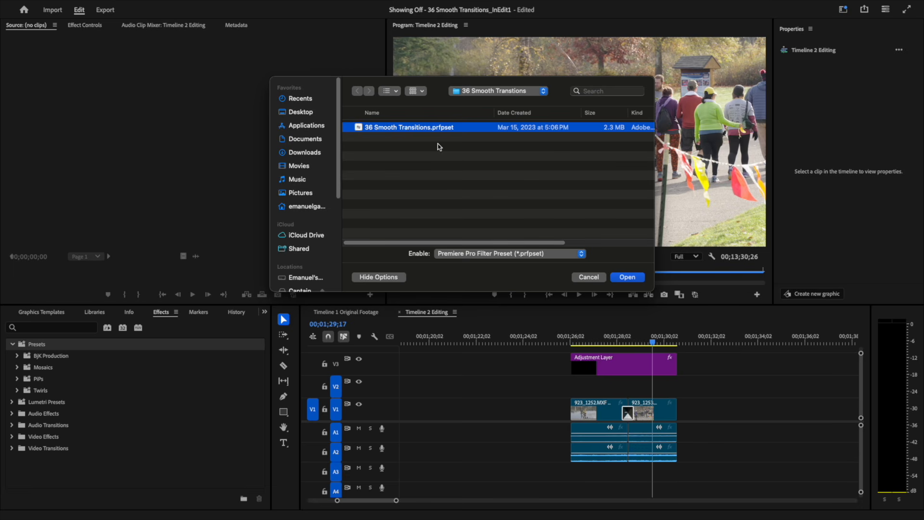
pyautogui.click(596, 278)
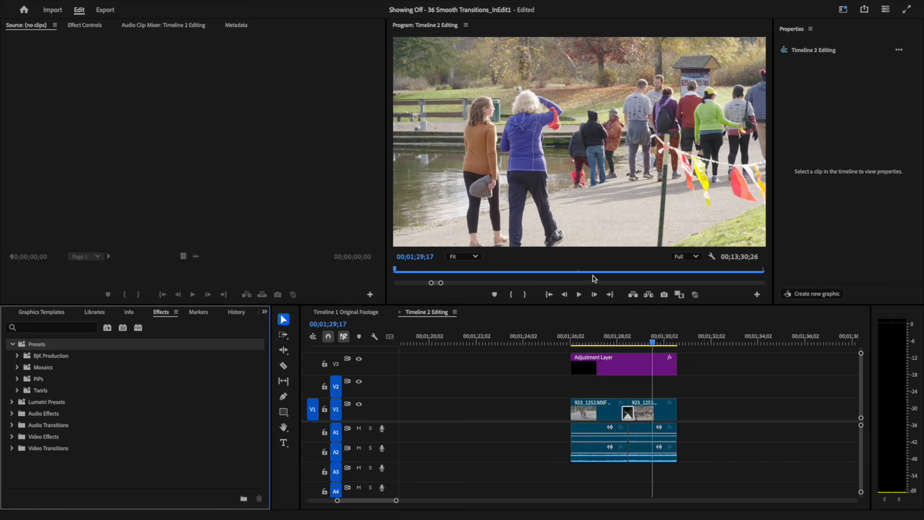
# Browse the 36 Smooth Transitions presets under BJK Production, collapse the SHAKE folder and look through the BLOCK presets.
pyautogui.click(18, 357)
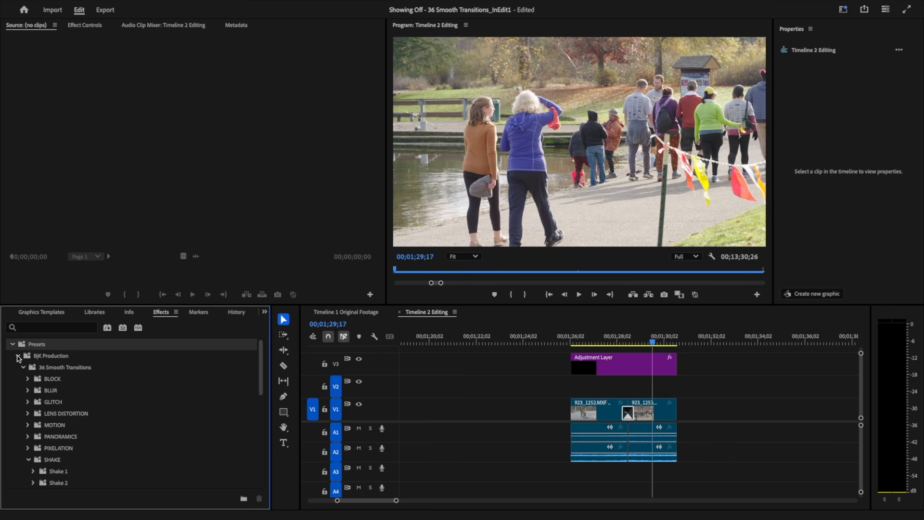
pyautogui.click(38, 369)
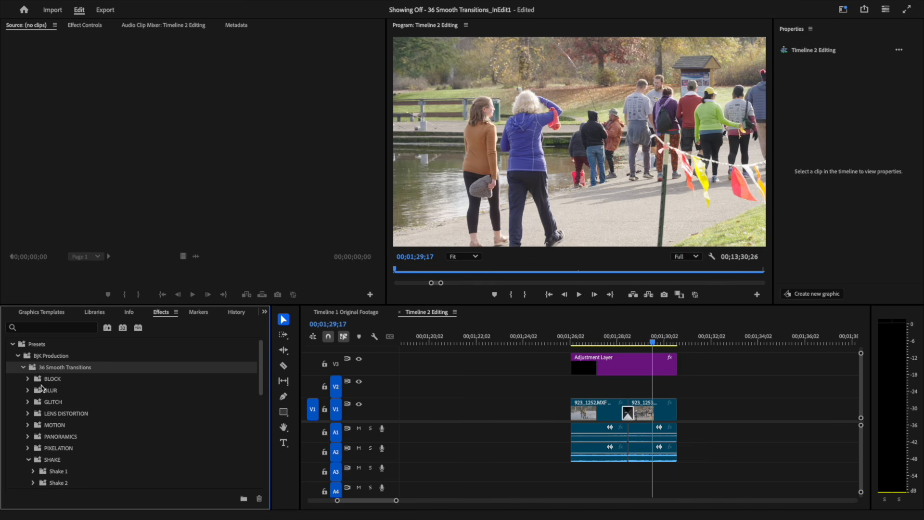
pyautogui.click(29, 459)
pyautogui.scroll(-2, 35, 456)
pyautogui.click(35, 455)
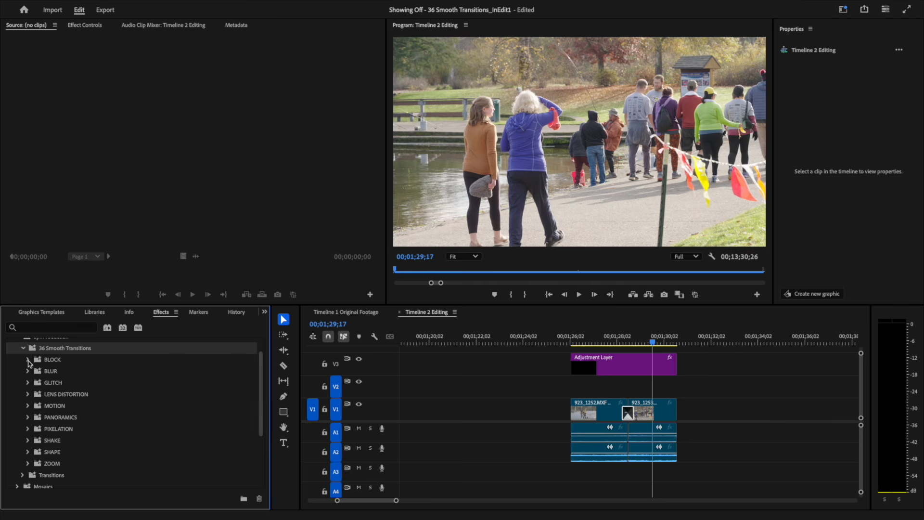
pyautogui.click(28, 360)
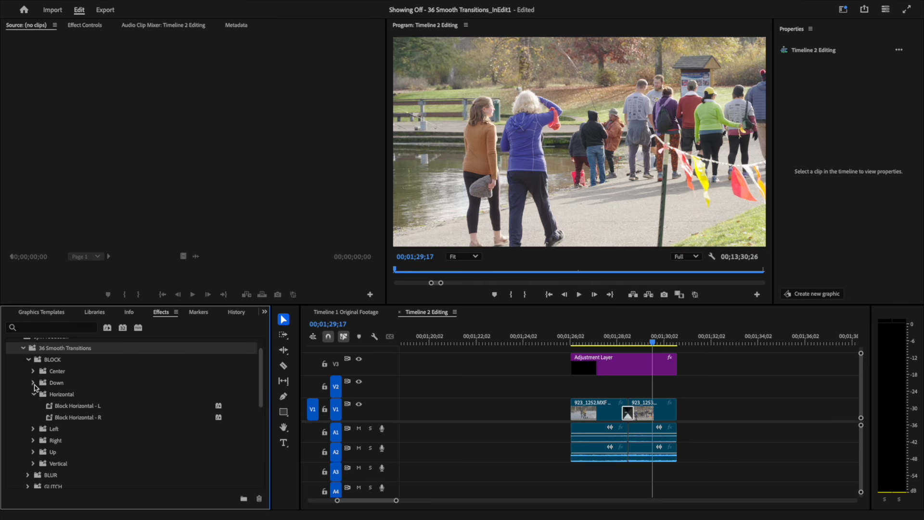
pyautogui.click(32, 395)
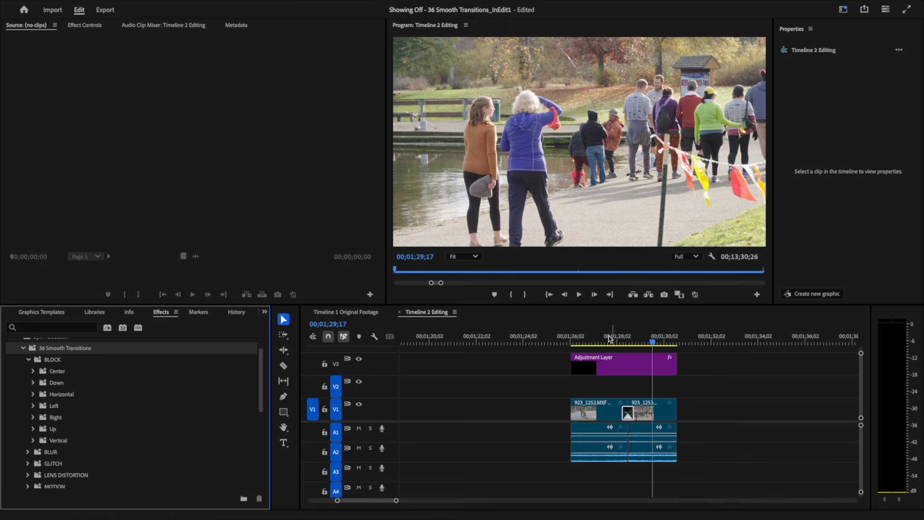
# Remove the transition at the cut between clips 923_1252 and 923_1253, and display the project items.
pyautogui.moveTo(611, 343); pyautogui.dragTo(624, 343)
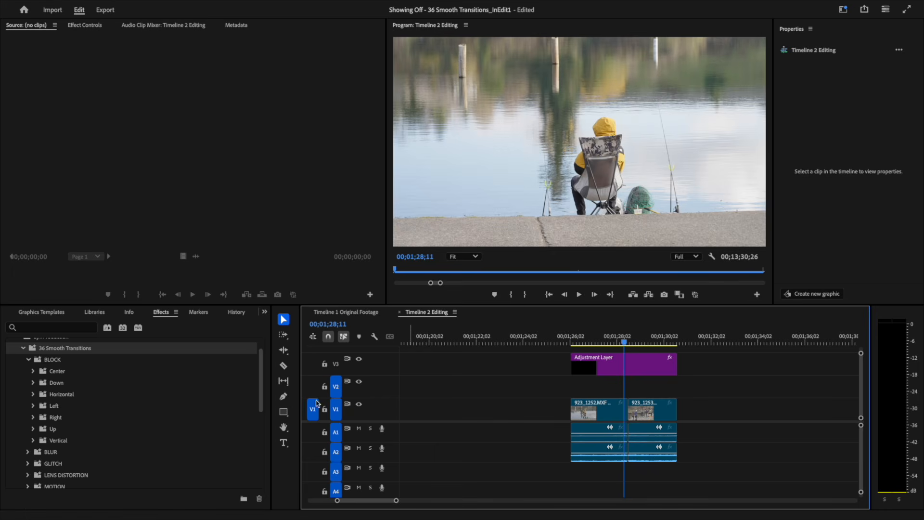
pyautogui.hotkey('shift', '1')
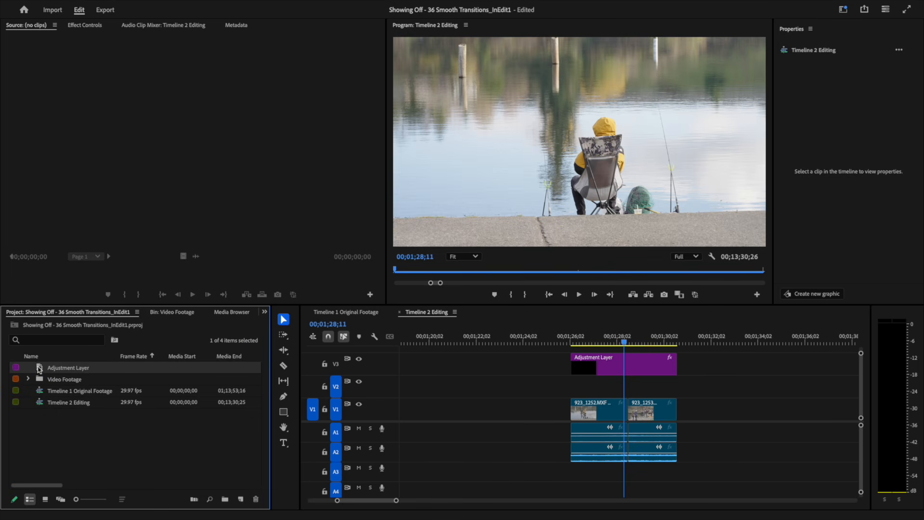
# Open the settings for a new 3840 by 2160, 29.97 fps Drop-Frame adjustment layer, and cancel without creating it.
pyautogui.rightClick(154, 450)
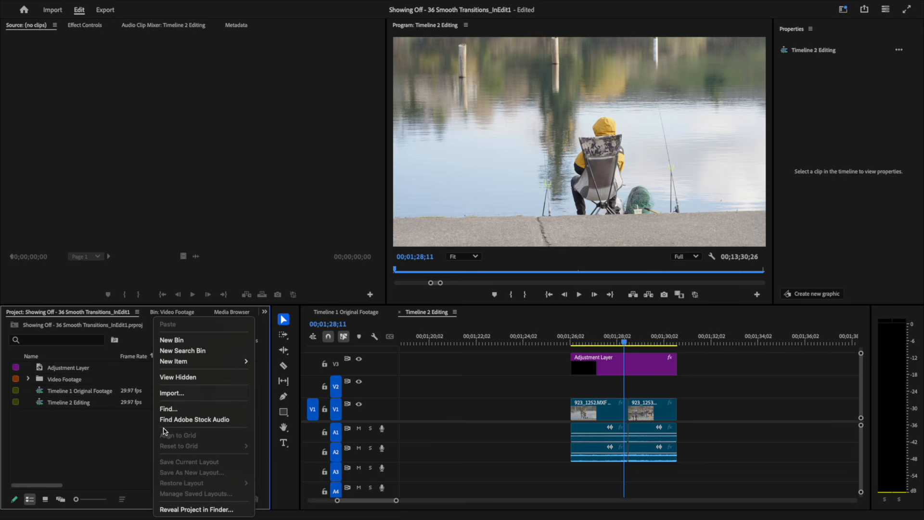
pyautogui.moveTo(200, 367)
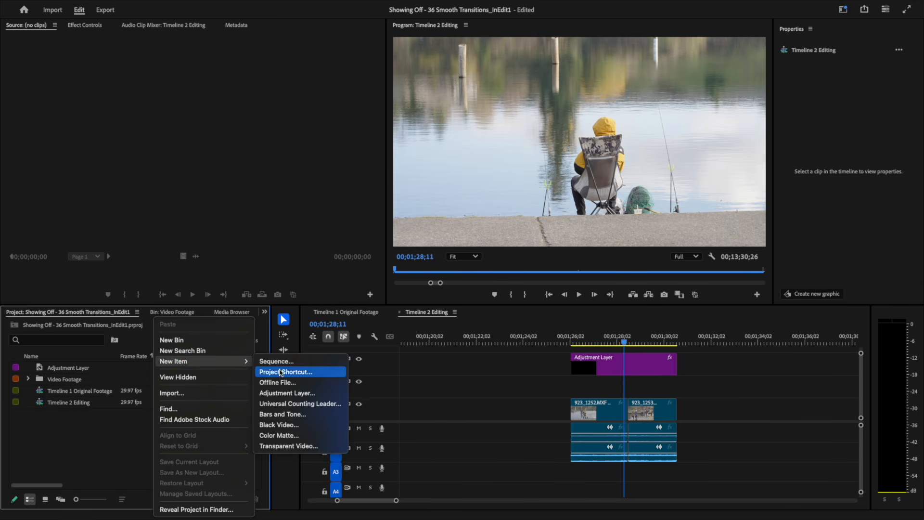
pyautogui.click(294, 395)
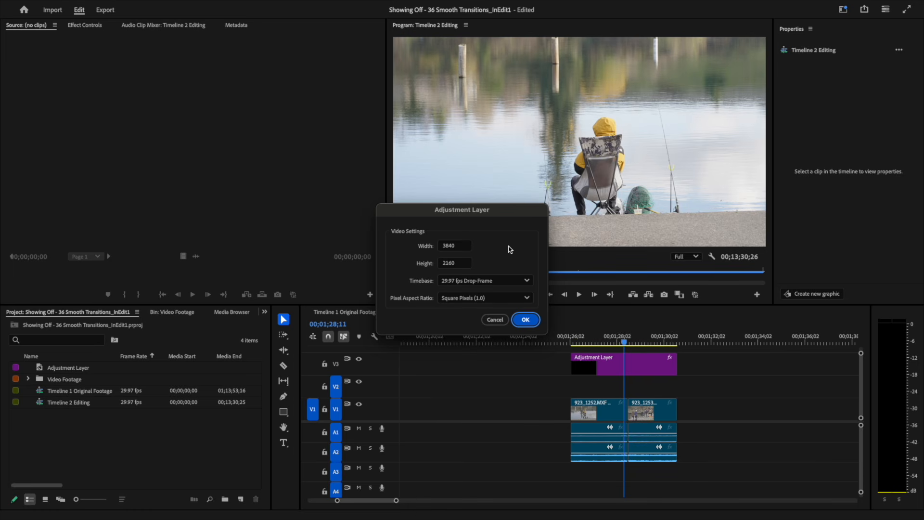
pyautogui.click(503, 321)
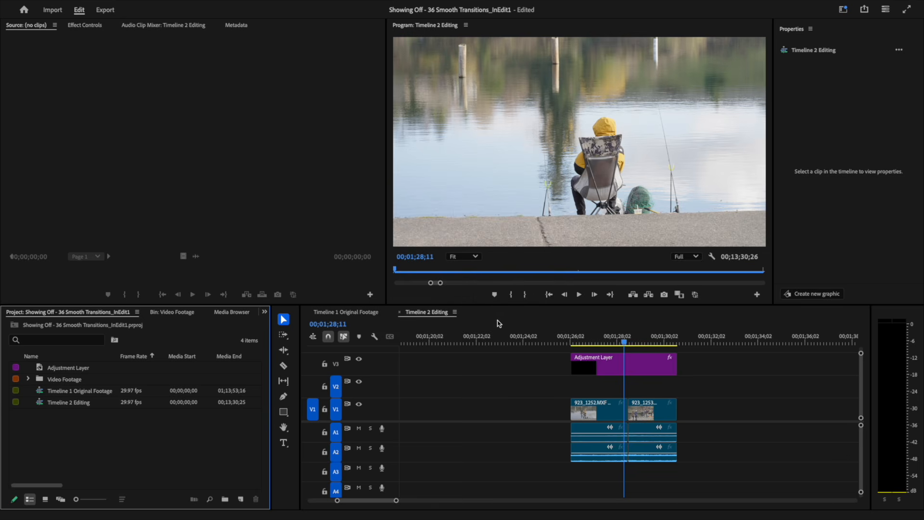
# Place the Adjustment Layer on track V2 in the empty space before the two clips and extend it to about four seconds.
pyautogui.click(39, 369)
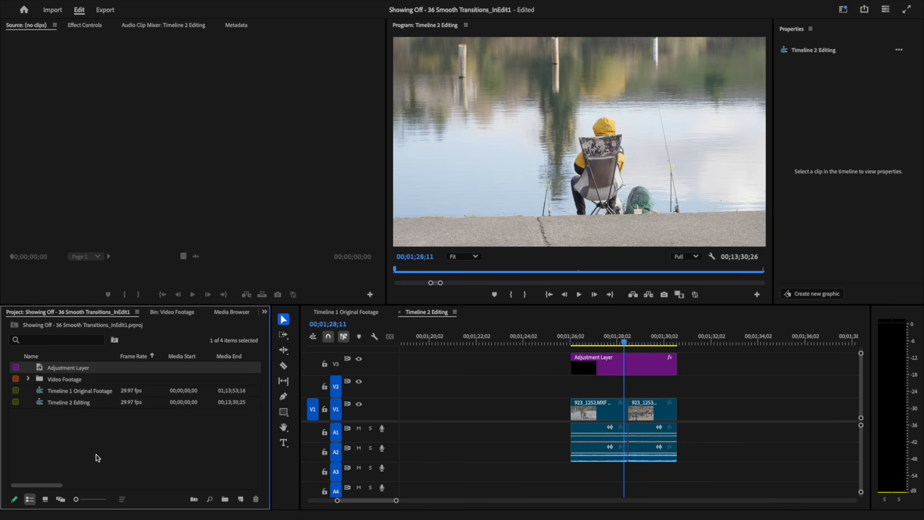
pyautogui.moveTo(41, 370); pyautogui.dragTo(457, 385)
pyautogui.moveTo(457, 340); pyautogui.dragTo(463, 347)
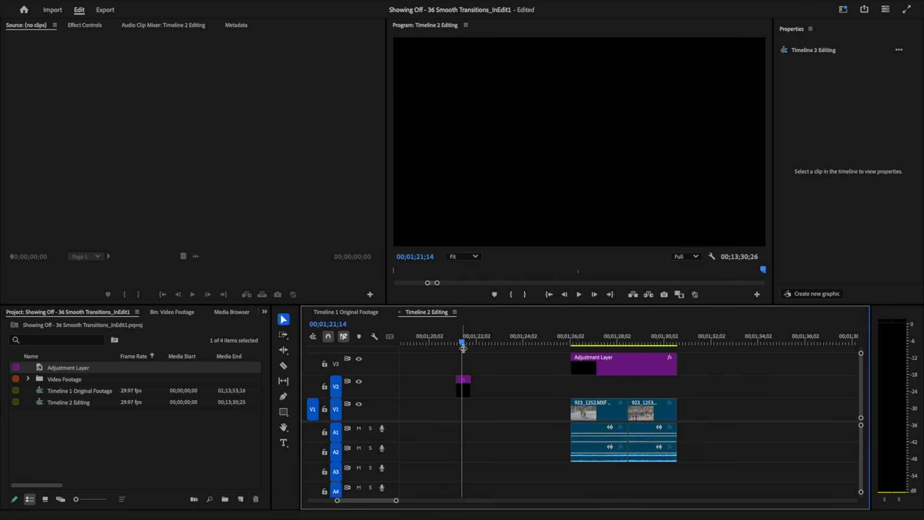
pyautogui.moveTo(469, 391); pyautogui.dragTo(548, 391)
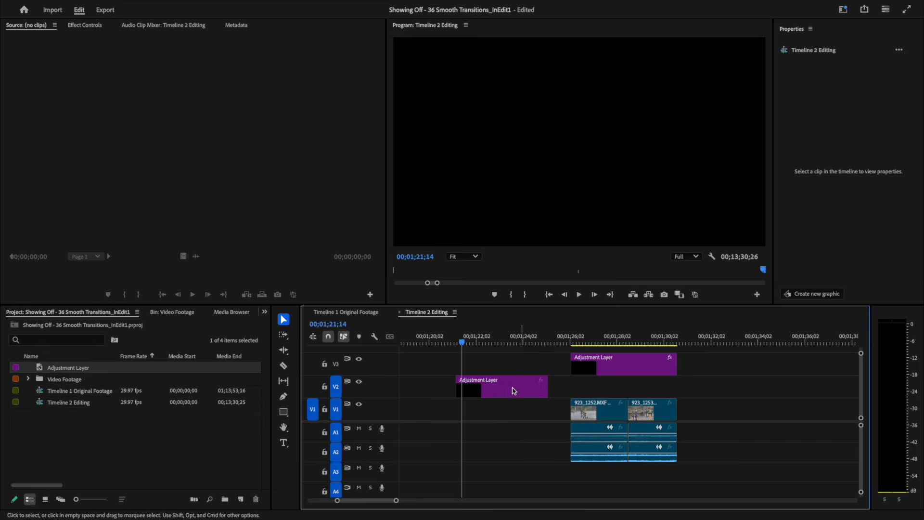
pyautogui.click(472, 343)
pyautogui.moveTo(475, 344); pyautogui.dragTo(494, 342)
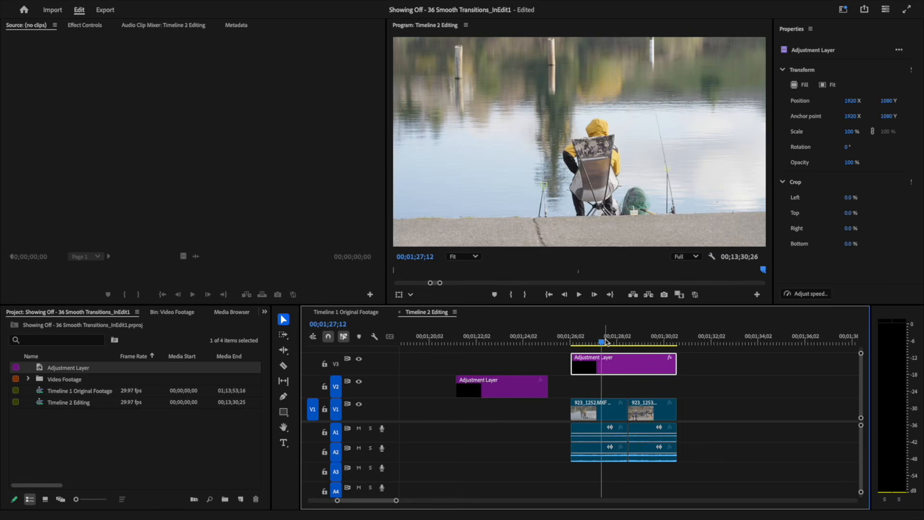
pyautogui.moveTo(605, 343)
pyautogui.mouseDown()
pyautogui.moveTo(659, 347)
pyautogui.moveTo(594, 342)
pyautogui.mouseUp()
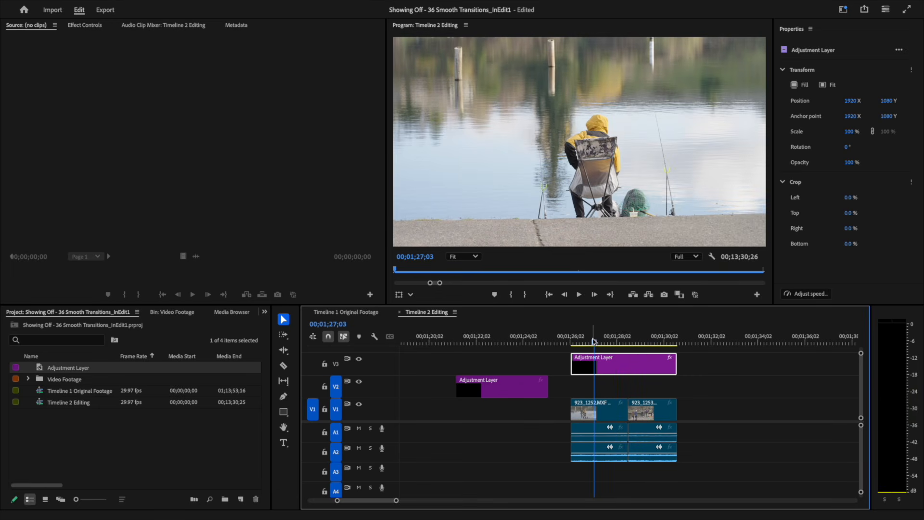
# Shorten the V2 adjustment layer and move it to end at the cut, and add a second short one starting at the cut.
pyautogui.click(499, 337)
pyautogui.moveTo(458, 388); pyautogui.dragTo(624, 396)
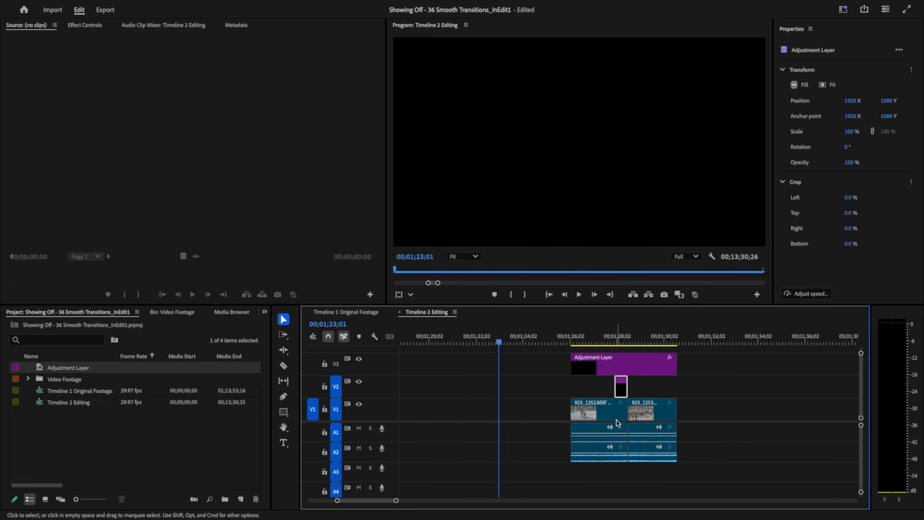
pyautogui.click(620, 340)
pyautogui.press('=')
pyautogui.press('=')
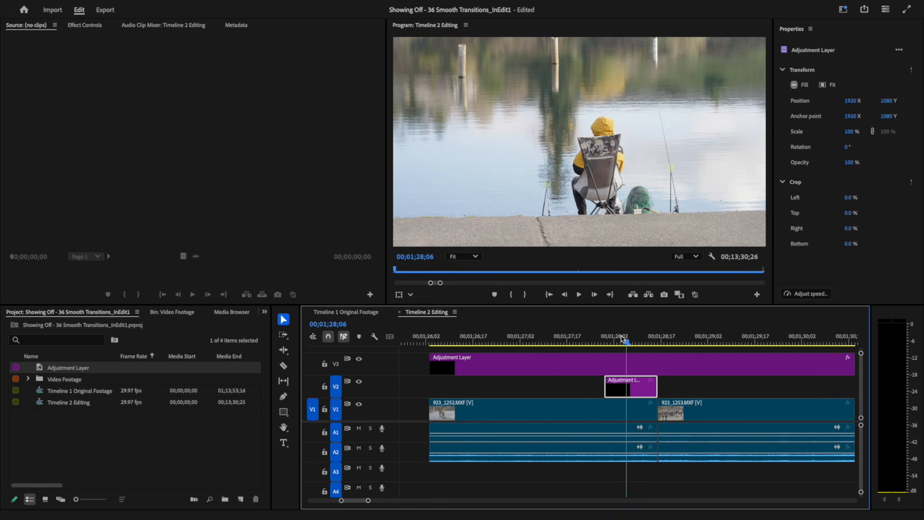
pyautogui.moveTo(68, 368); pyautogui.dragTo(706, 396)
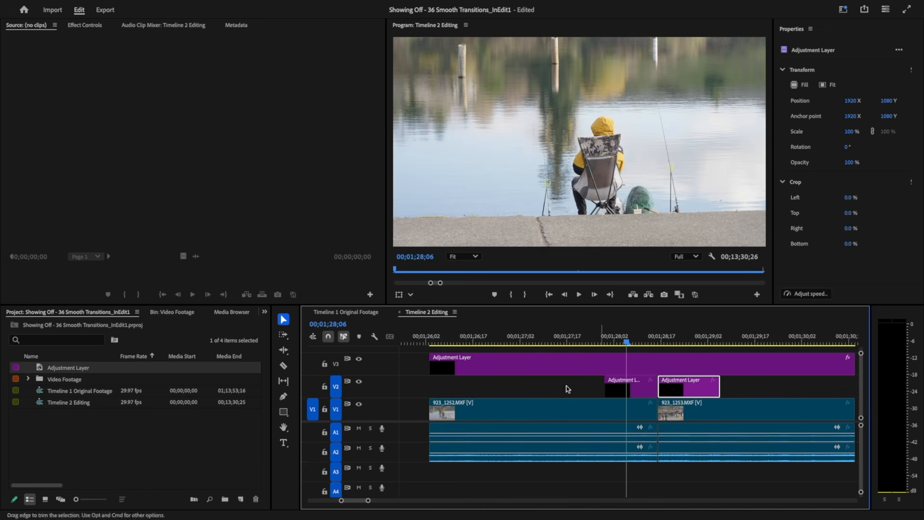
# Apply the Glitch Left preset to the adjustment layer before the cut and Glitch Right to the one after it.
pyautogui.scroll(-5, 222, 313)
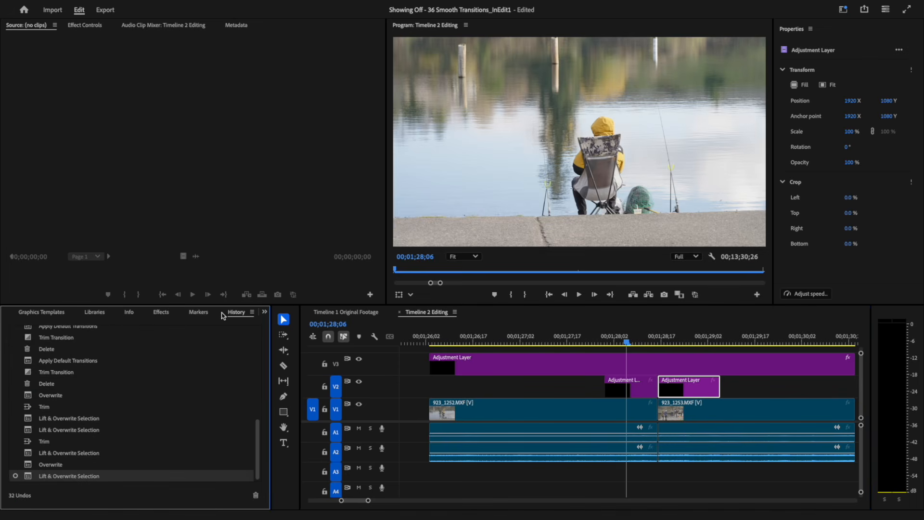
pyautogui.click(158, 311)
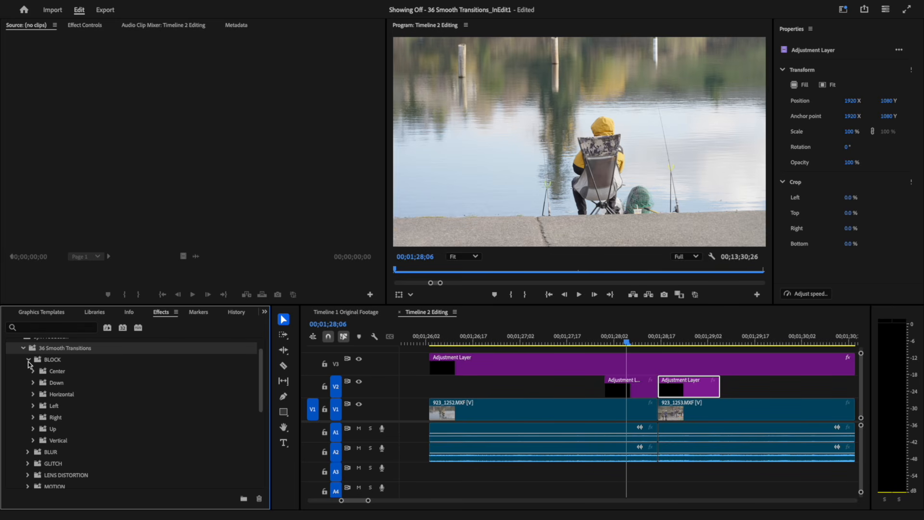
pyautogui.click(28, 360)
pyautogui.click(27, 383)
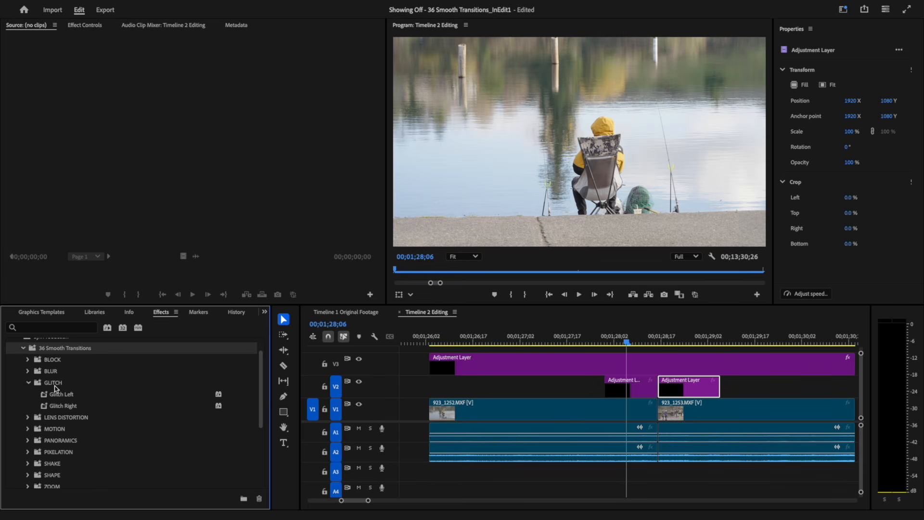
pyautogui.click(37, 385)
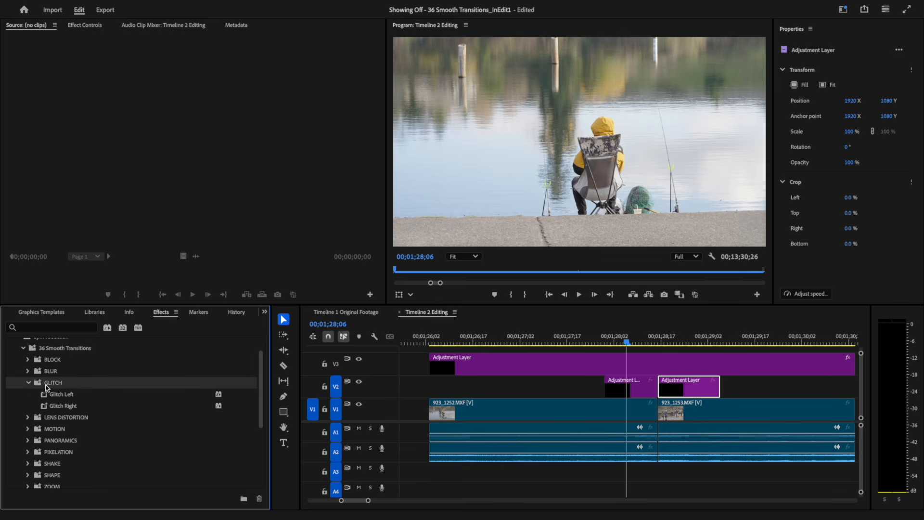
pyautogui.moveTo(54, 400)
pyautogui.moveTo(78, 396); pyautogui.dragTo(629, 391)
pyautogui.click(77, 406)
pyautogui.moveTo(56, 405); pyautogui.dragTo(687, 393)
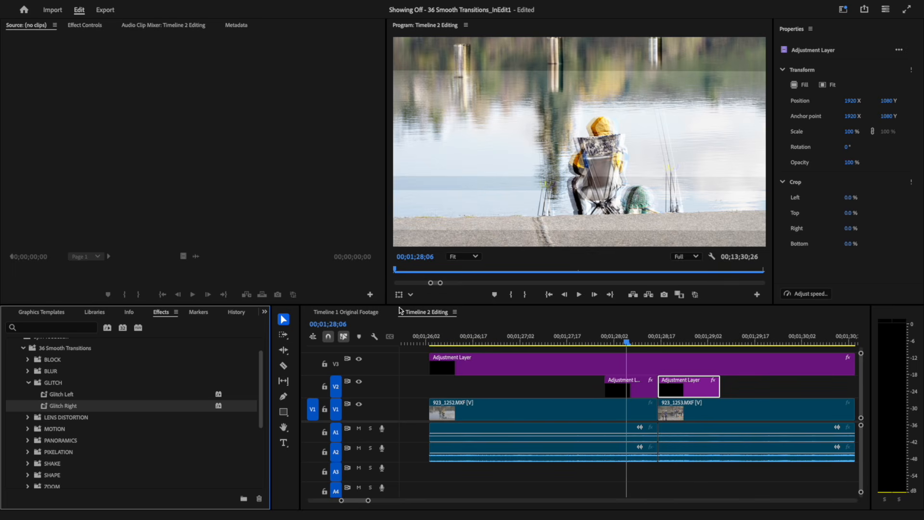
# Play back the glitch transition across the cut, and review its place in the wider timeline.
pyautogui.moveTo(628, 343); pyautogui.dragTo(465, 343)
pyautogui.press('space')
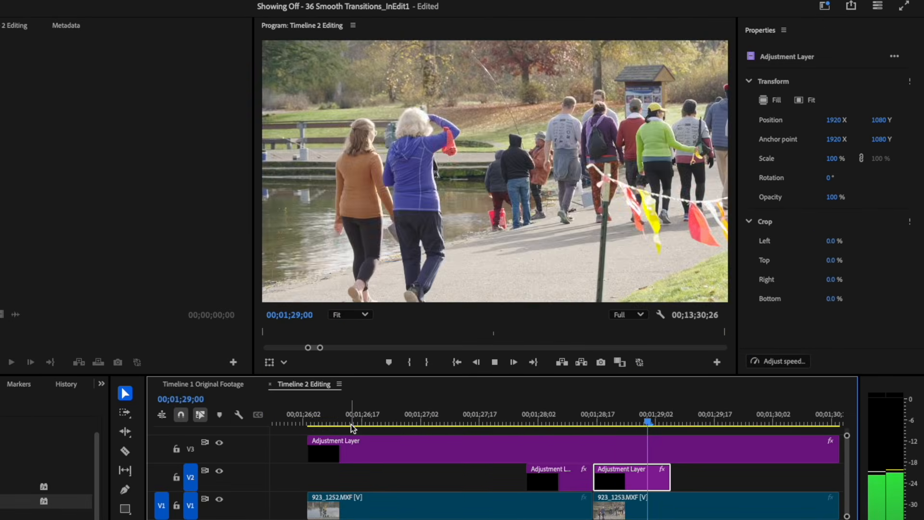
pyautogui.press('space')
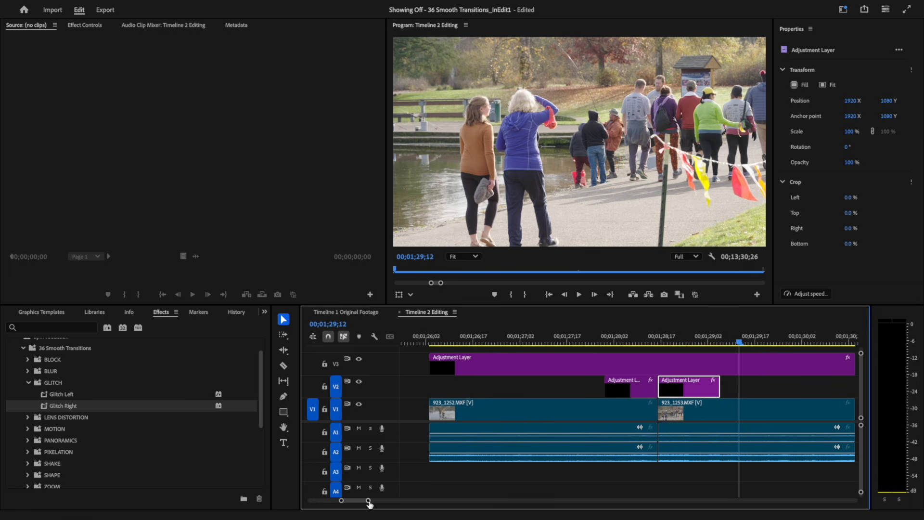
pyautogui.moveTo(369, 501); pyautogui.dragTo(429, 500)
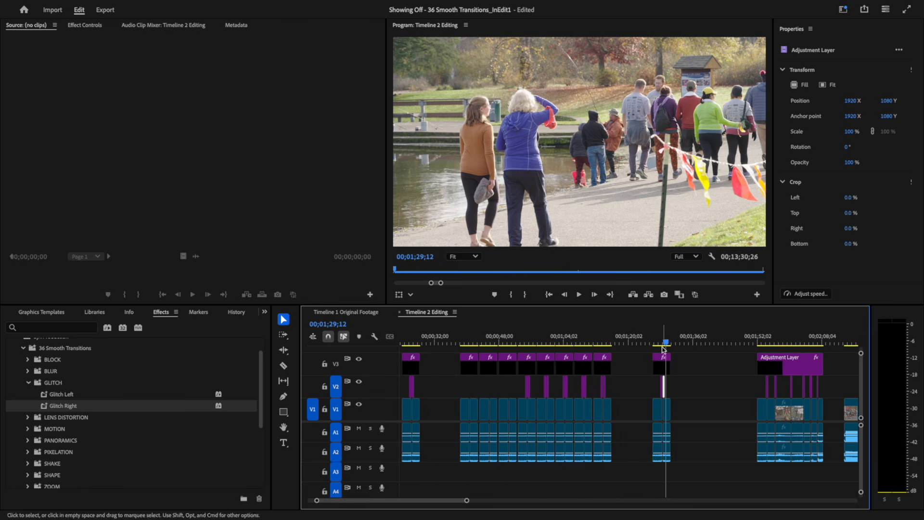
pyautogui.moveTo(664, 348); pyautogui.dragTo(656, 346)
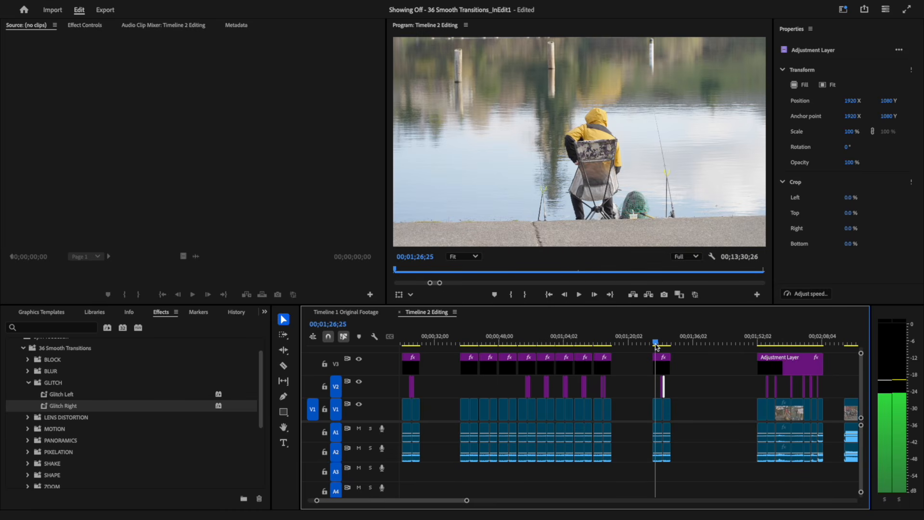
pyautogui.click(655, 346)
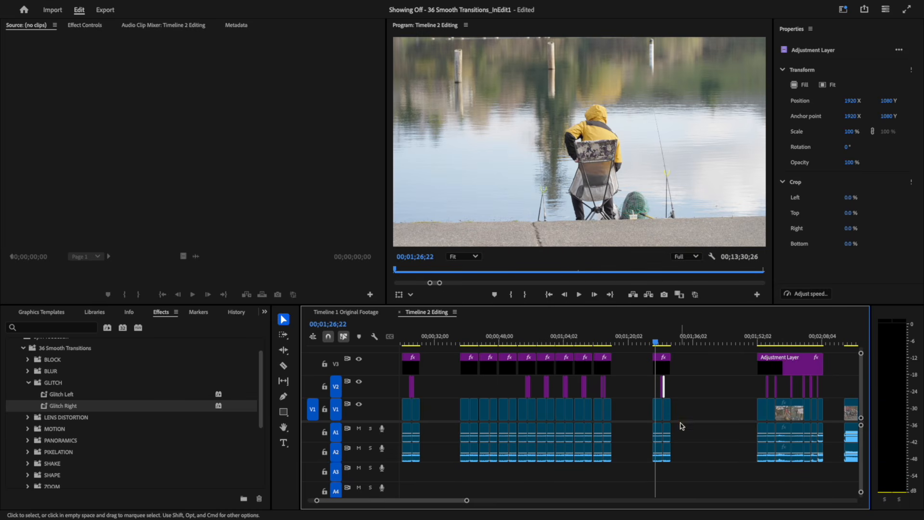
# Play the first clip pair of the eight-pair group across its cut, and select the V3 adjustment layers above the group.
pyautogui.moveTo(655, 345); pyautogui.dragTo(466, 343)
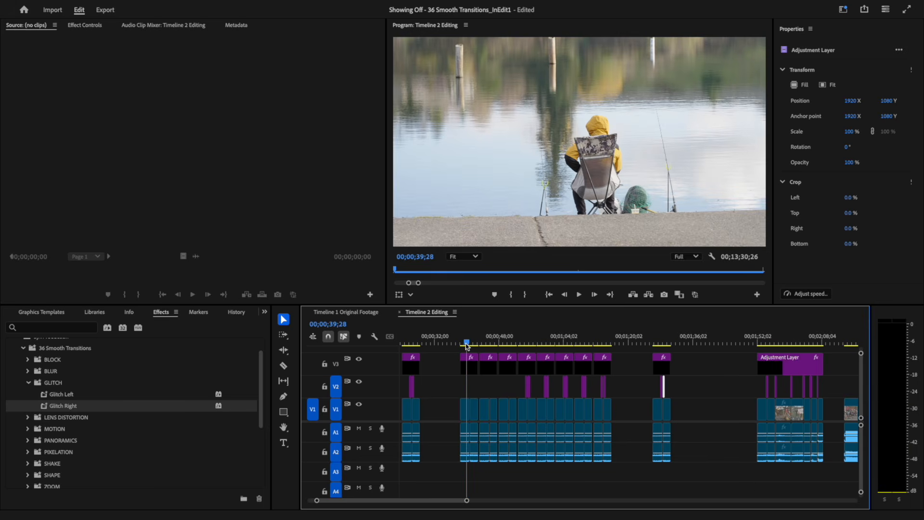
pyautogui.press('space')
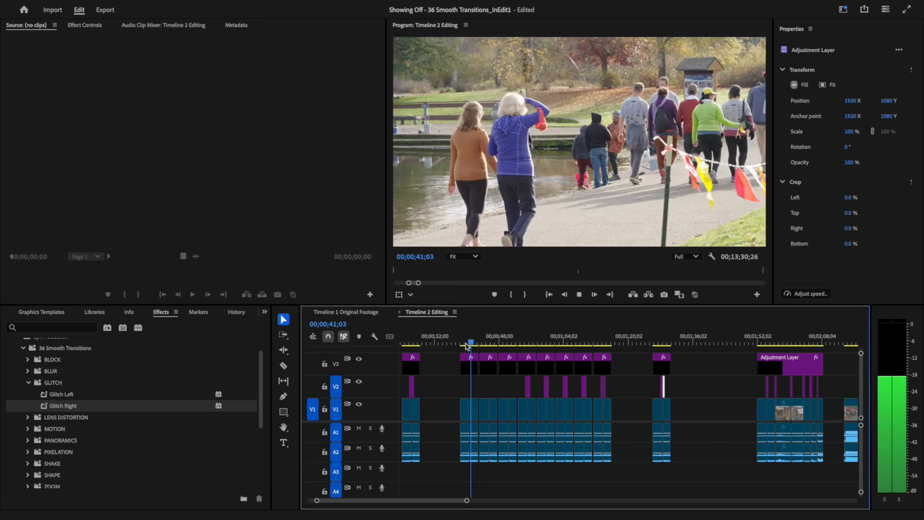
pyautogui.press('space')
pyautogui.moveTo(475, 344); pyautogui.dragTo(434, 365)
pyautogui.click(539, 339)
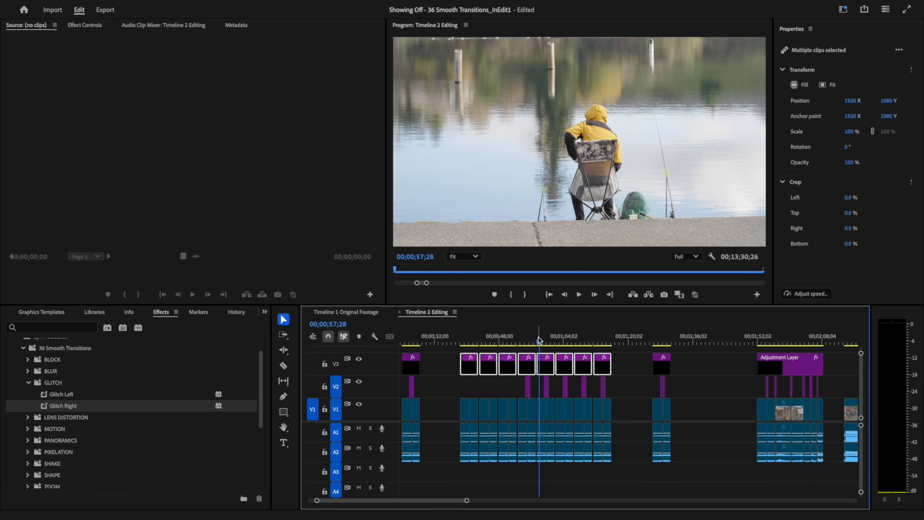
# Examine the paired V2 adjustment layers before and after the cuts in the group's later clip pairs.
pyautogui.click(528, 340)
pyautogui.press('=')
pyautogui.press('=')
pyautogui.moveTo(374, 500); pyautogui.dragTo(377, 501)
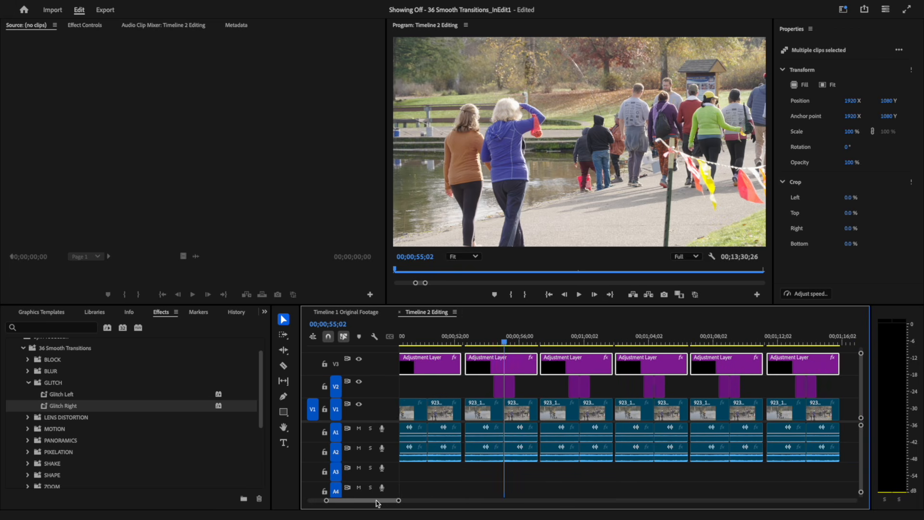
pyautogui.click(475, 387)
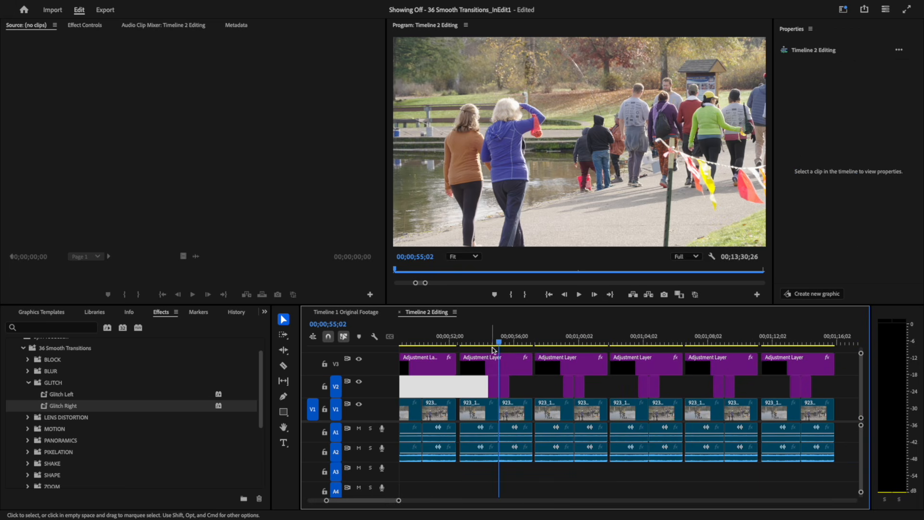
pyautogui.click(494, 345)
pyautogui.click(495, 388)
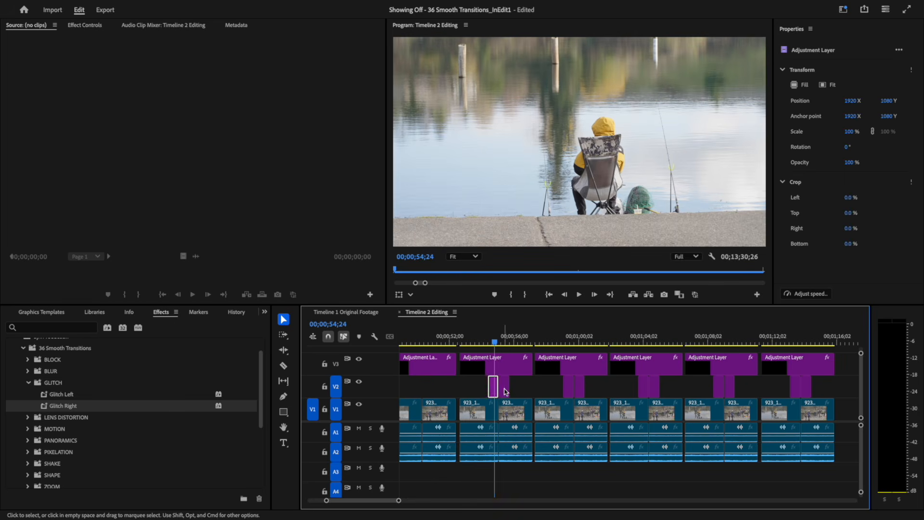
pyautogui.click(568, 387)
pyautogui.click(576, 387)
pyautogui.click(649, 388)
pyautogui.click(659, 388)
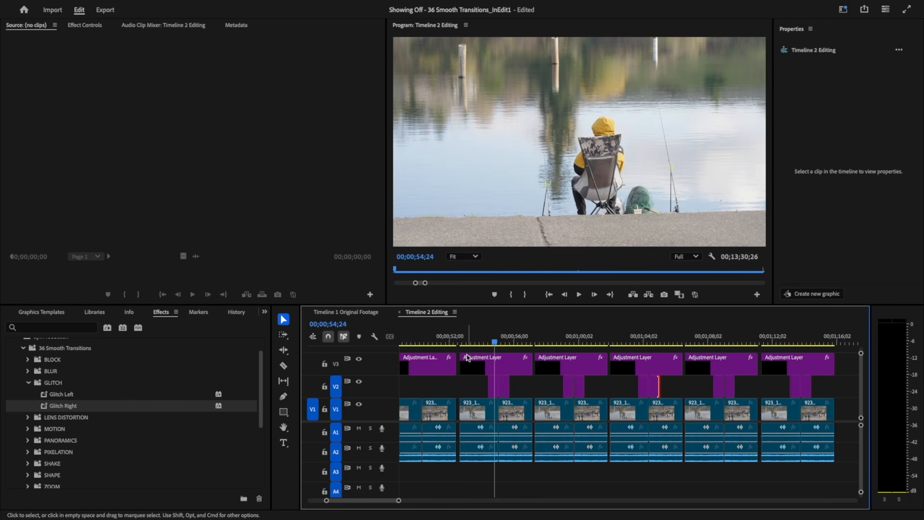
# Place a short Adjustment Layer on V2 ending at the first pair's cut, and duplicate it to start right after the cut.
pyautogui.scroll(6, 382, 500)
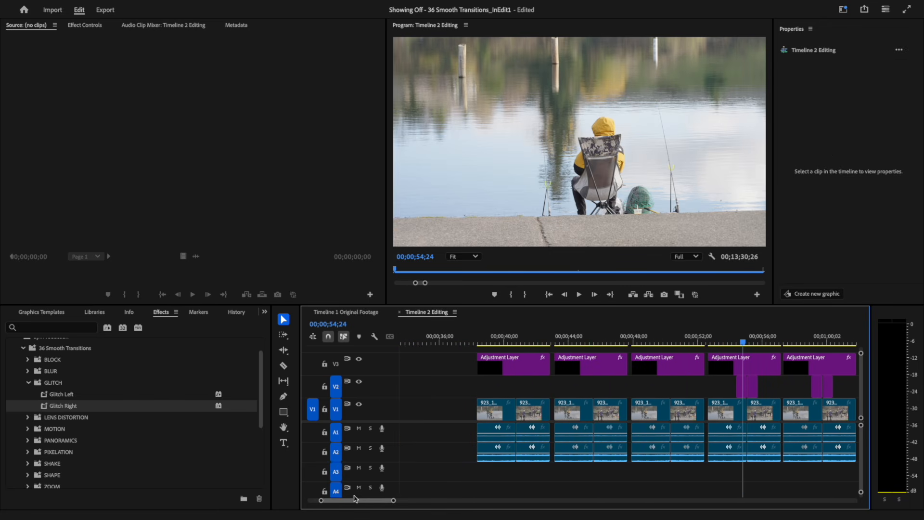
pyautogui.scroll(6, 102, 316)
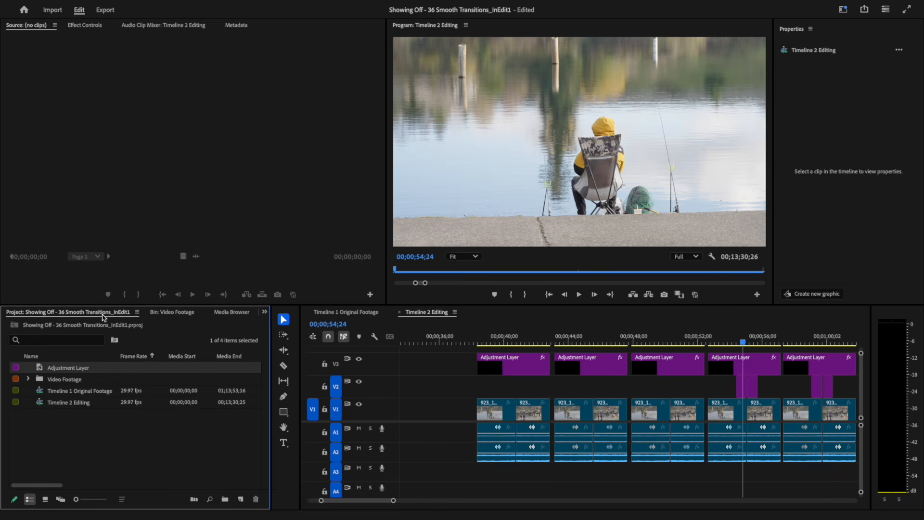
pyautogui.moveTo(177, 339); pyautogui.dragTo(506, 393)
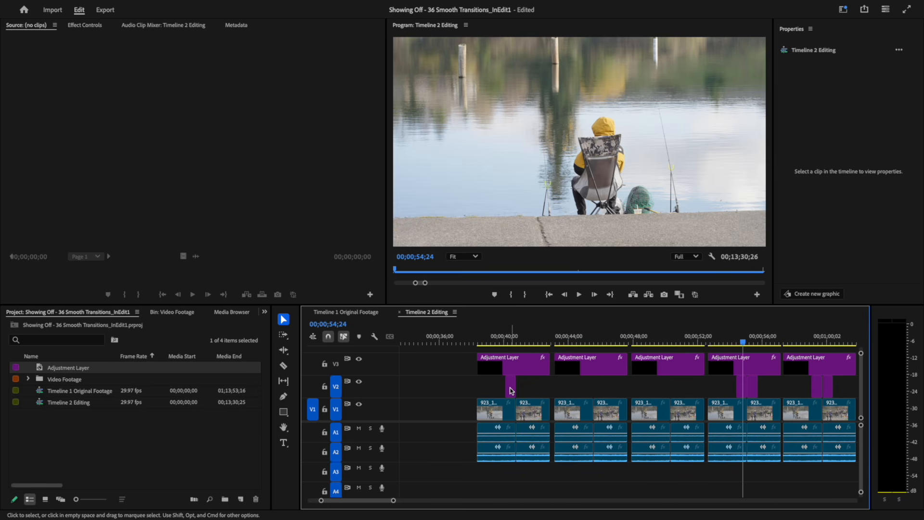
pyautogui.click(510, 386)
pyautogui.moveTo(512, 390); pyautogui.dragTo(538, 391)
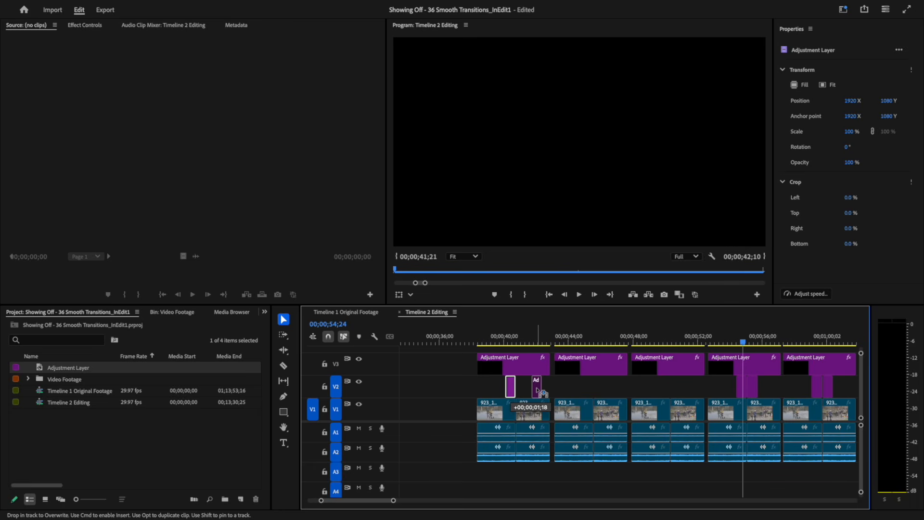
pyautogui.moveTo(539, 391); pyautogui.dragTo(538, 390)
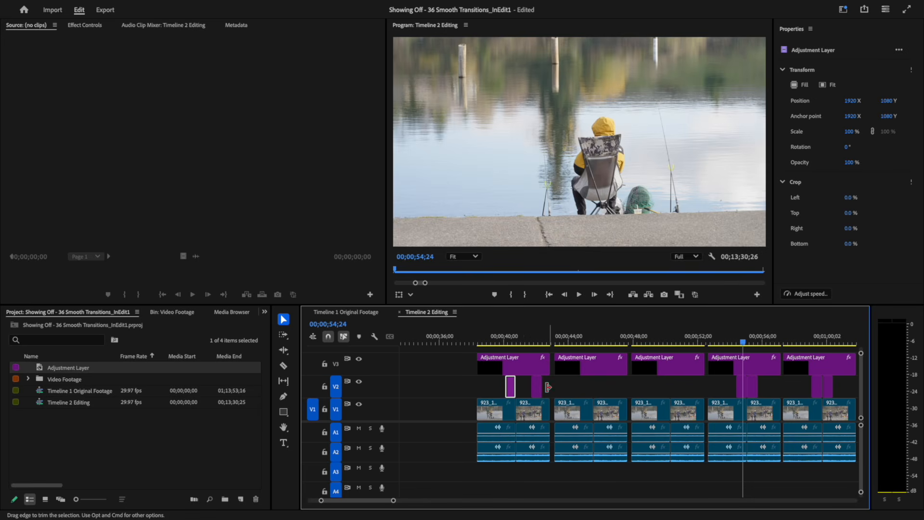
pyautogui.moveTo(539, 391); pyautogui.dragTo(530, 395)
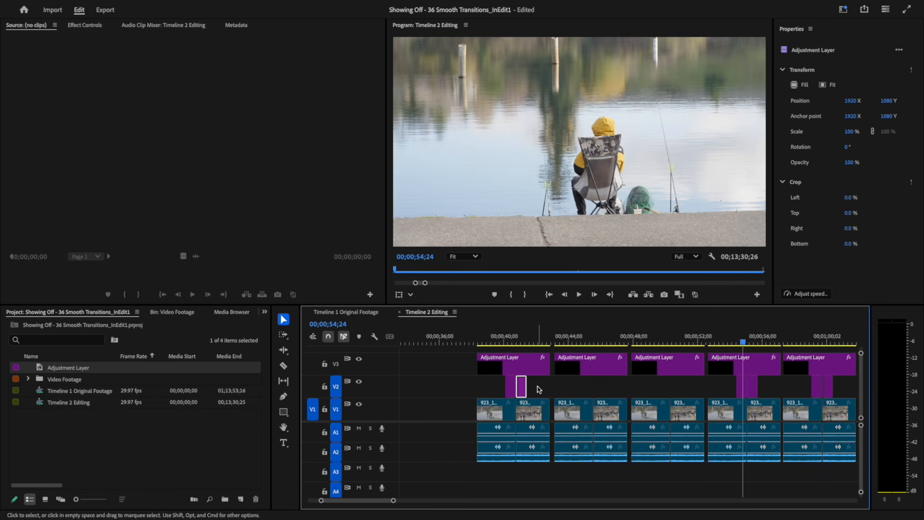
# Copy the pair of V2 adjustment layers to the second and third cuts, then clear the selection.
pyautogui.moveTo(482, 394); pyautogui.dragTo(663, 385)
pyautogui.click(591, 389)
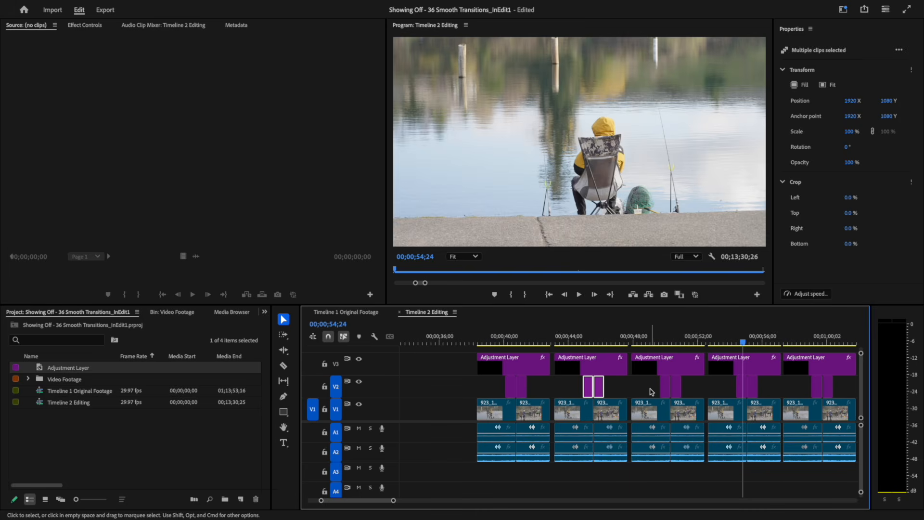
pyautogui.click(651, 390)
pyautogui.click(431, 387)
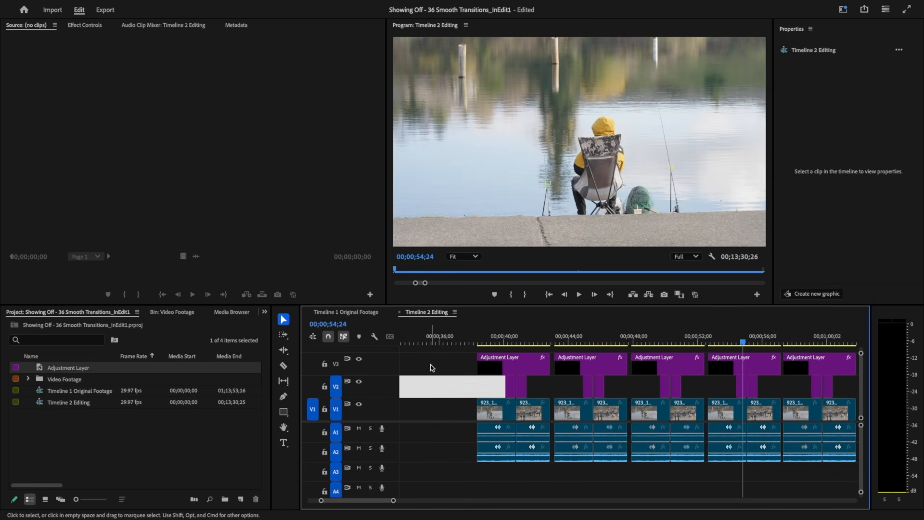
pyautogui.click(433, 361)
# Park the playhead on the first V2 adjustment layer and expand the BLOCK Center presets of 36 Smooth Transitions.
pyautogui.click(440, 339)
pyautogui.click(443, 441)
pyautogui.moveTo(441, 340); pyautogui.dragTo(512, 343)
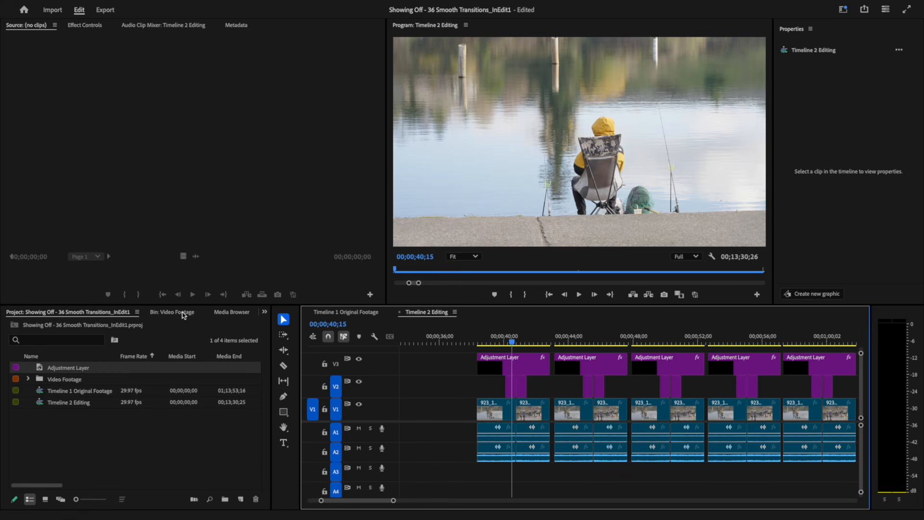
pyautogui.scroll(-8, 177, 311)
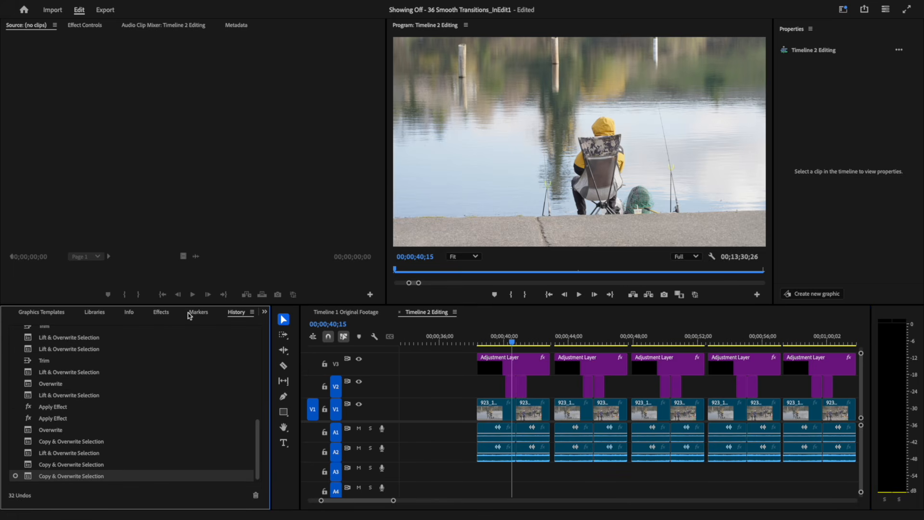
pyautogui.click(160, 313)
pyautogui.scroll(2, 61, 372)
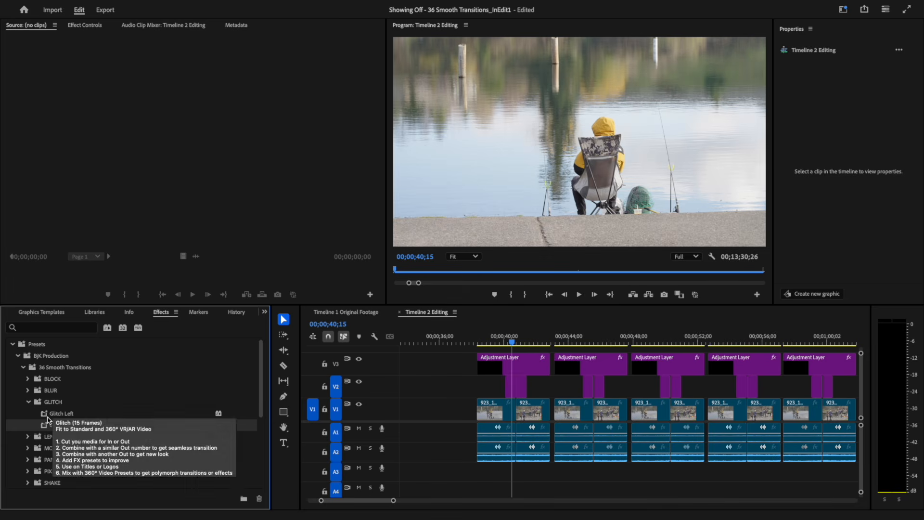
pyautogui.click(27, 402)
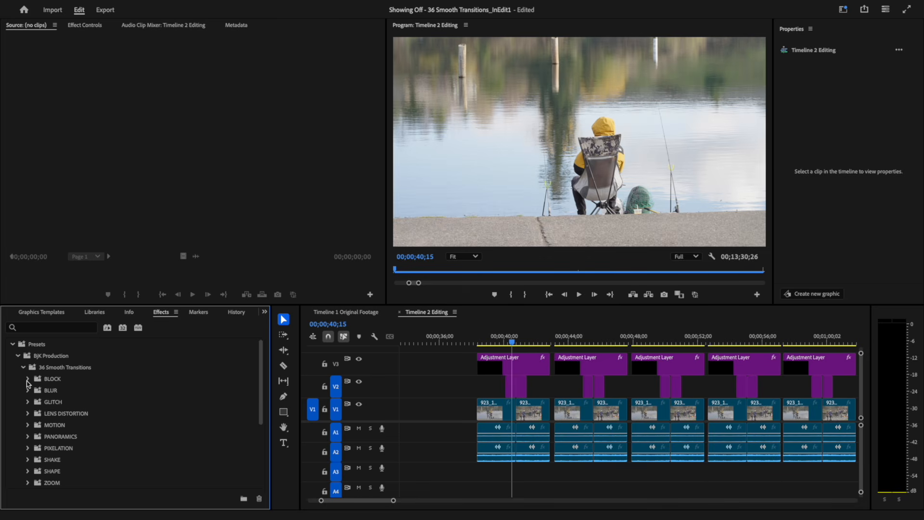
pyautogui.click(27, 380)
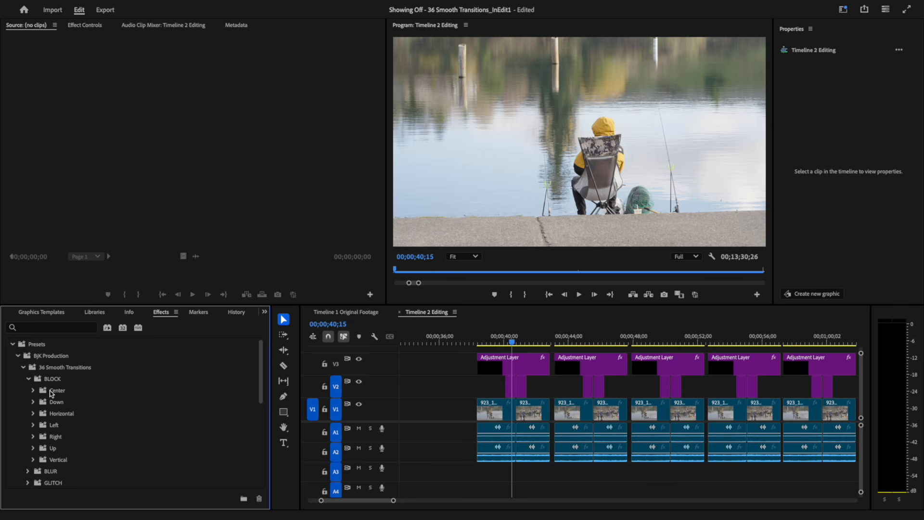
pyautogui.click(33, 390)
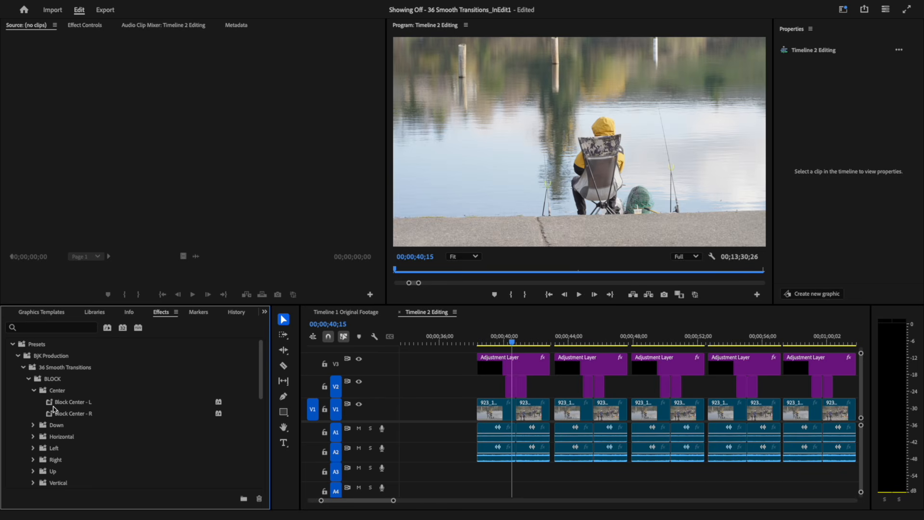
# Apply Block Center - L to the adjustment layer before the first cut and Block Center - R to the one after it.
pyautogui.click(53, 404)
pyautogui.moveTo(58, 401); pyautogui.dragTo(509, 388)
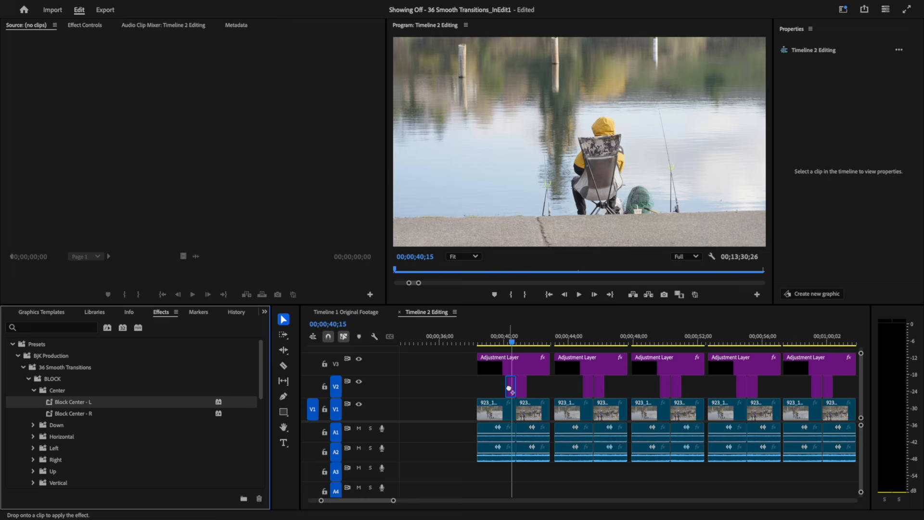
pyautogui.moveTo(509, 388); pyautogui.dragTo(510, 388)
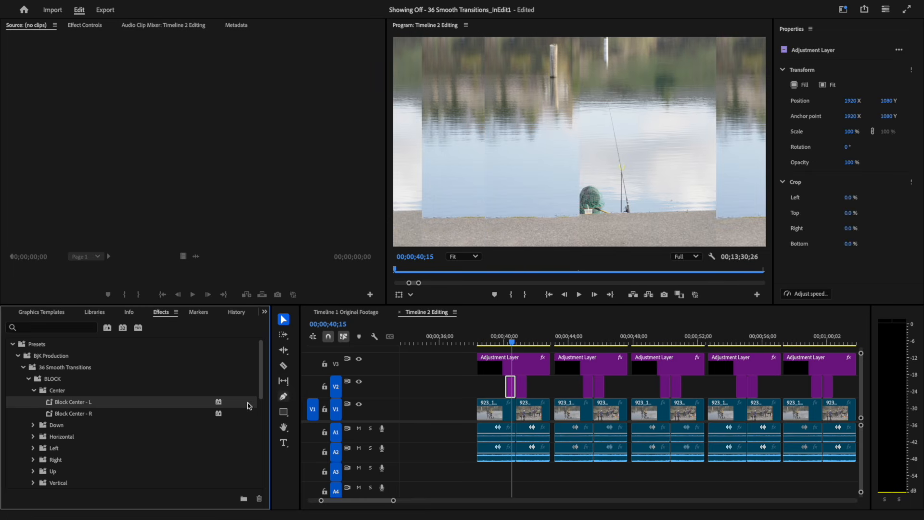
pyautogui.click(54, 415)
pyautogui.moveTo(129, 391); pyautogui.dragTo(523, 391)
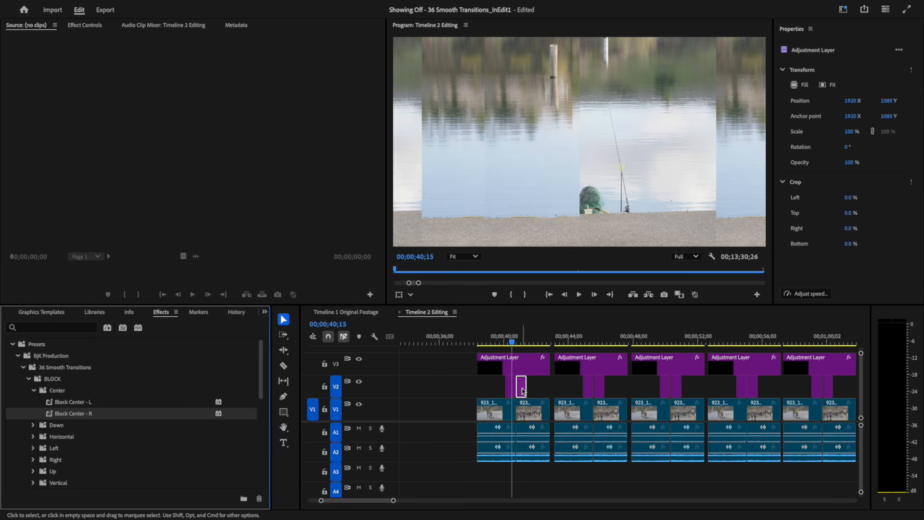
# Play back the Block Center transition across the first cut.
pyautogui.click(507, 343)
pyautogui.moveTo(507, 343); pyautogui.dragTo(482, 343)
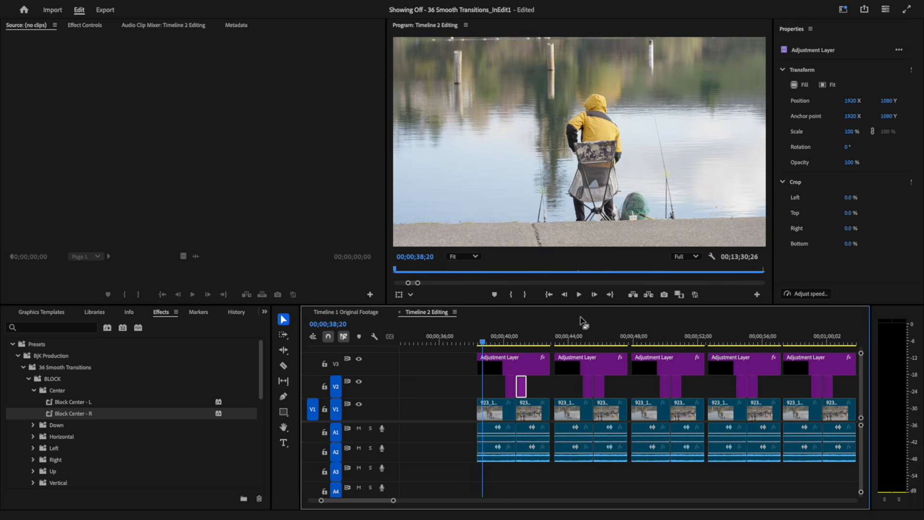
pyautogui.press('space')
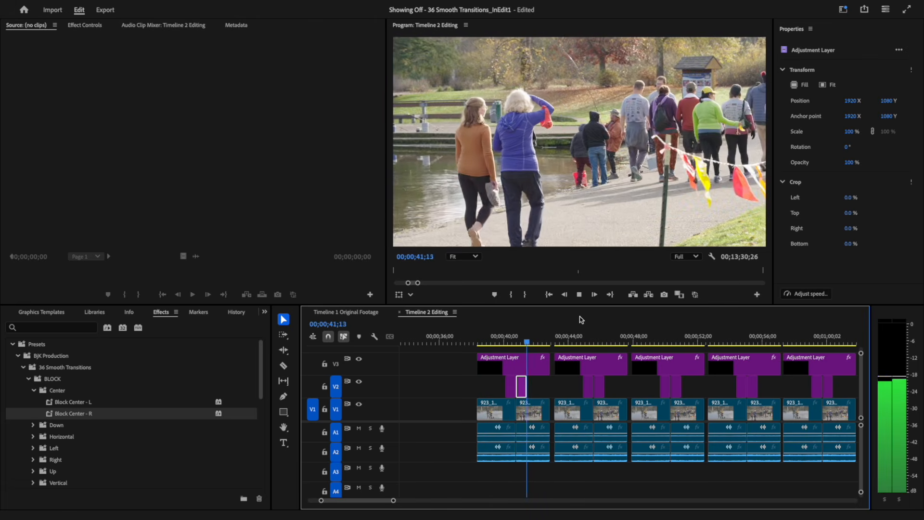
pyautogui.press('space')
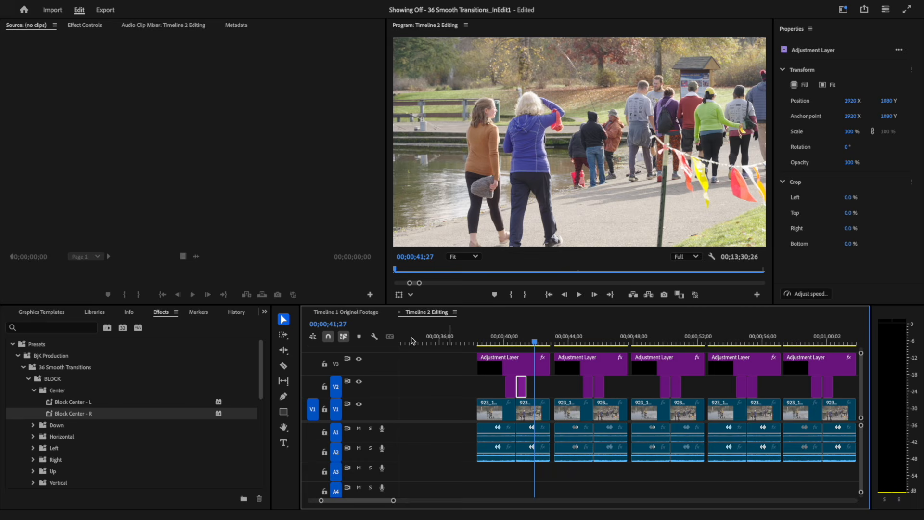
# Apply Block Right - L to the adjustment layer before the second cut and Block Left - R to the one after it.
pyautogui.click(34, 392)
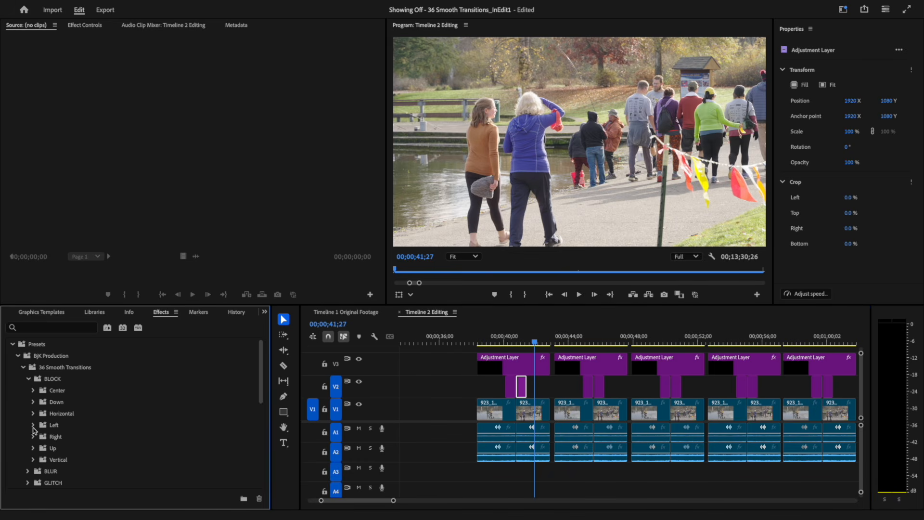
pyautogui.click(33, 425)
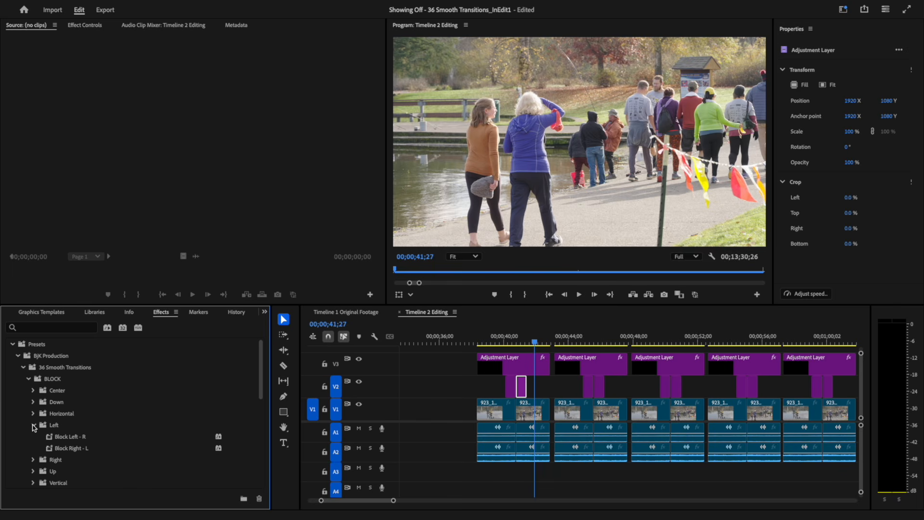
pyautogui.moveTo(535, 343); pyautogui.dragTo(581, 346)
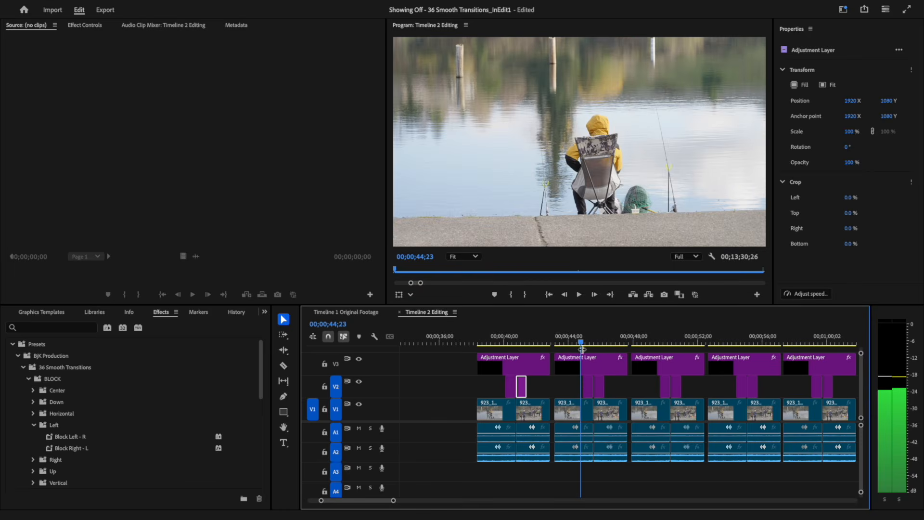
pyautogui.click(58, 452)
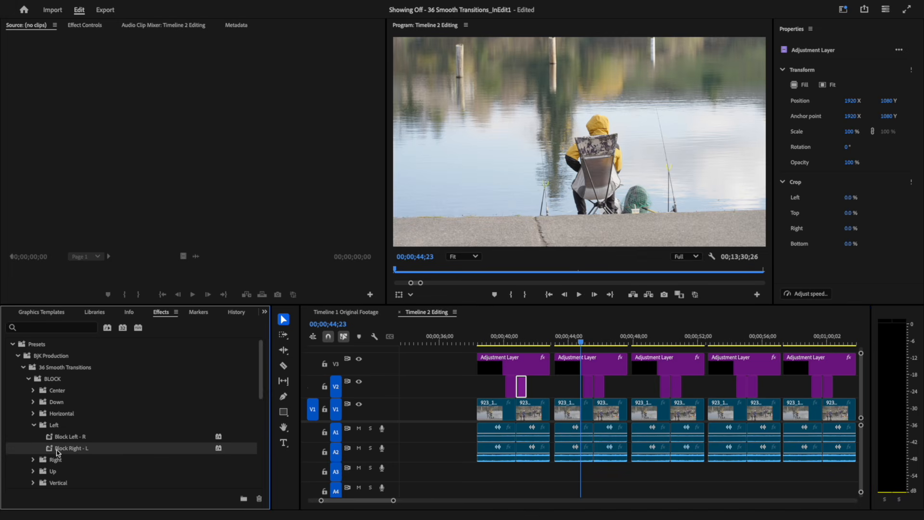
pyautogui.moveTo(93, 436); pyautogui.dragTo(587, 387)
pyautogui.moveTo(75, 439); pyautogui.dragTo(600, 388)
# Play back the Block Left transition across the second cut.
pyautogui.moveTo(581, 343); pyautogui.dragTo(558, 344)
pyautogui.press('space')
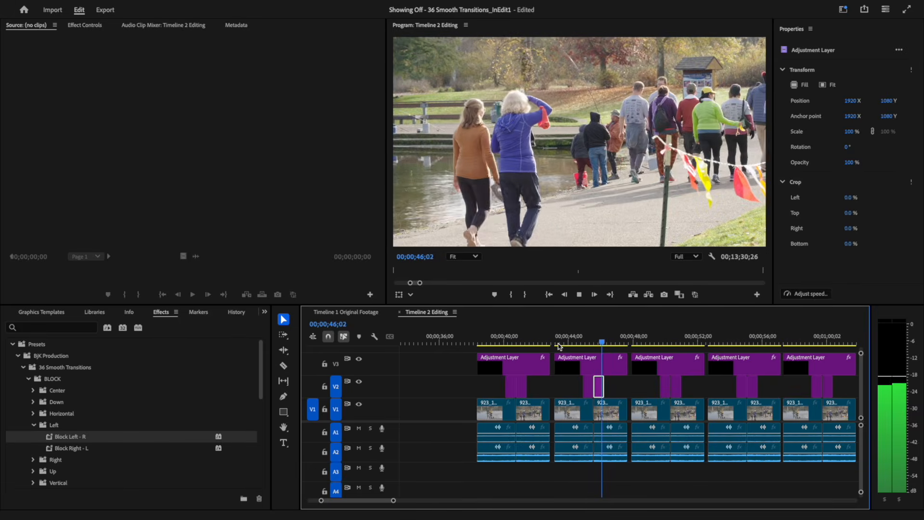
pyautogui.press('space')
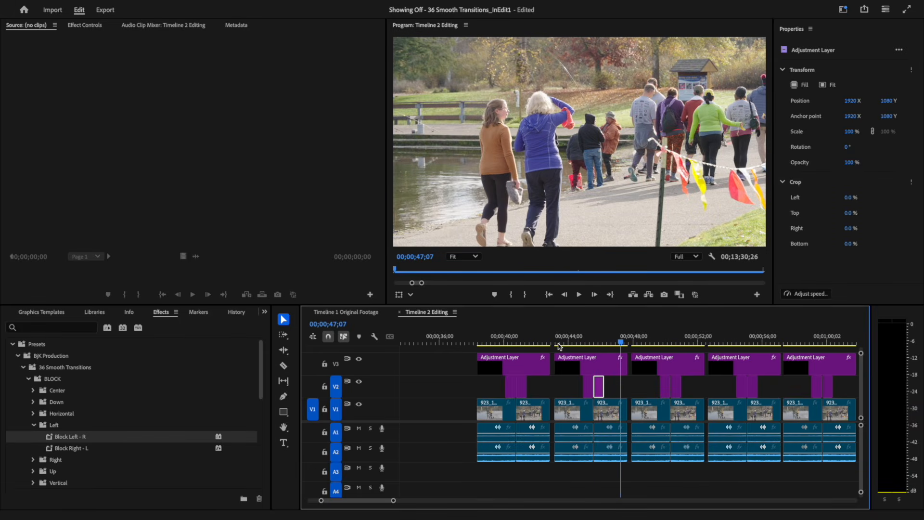
# Apply other 36 Smooth Transitions presets to the V2 adjustment layers at the remaining cuts, using Pixelation Left and Pixelation Right at the last one.
pyautogui.moveTo(394, 501)
pyautogui.mouseDown()
pyautogui.moveTo(410, 501)
pyautogui.moveTo(399, 502)
pyautogui.mouseUp()
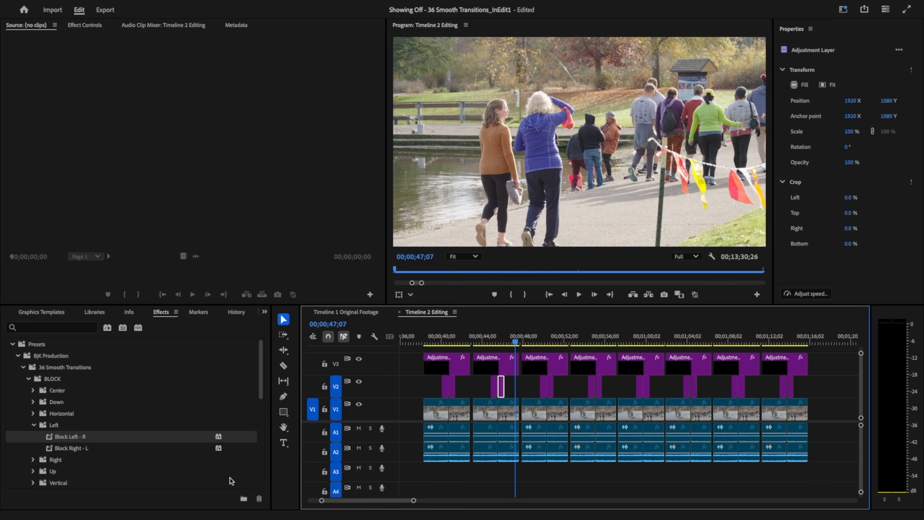
pyautogui.click(29, 379)
pyautogui.moveTo(71, 403); pyautogui.dragTo(550, 386)
pyautogui.moveTo(70, 438); pyautogui.dragTo(598, 386)
pyautogui.click(33, 474)
pyautogui.moveTo(70, 484); pyautogui.dragTo(646, 386)
pyautogui.scroll(-3, 33, 407)
pyautogui.click(27, 402)
pyautogui.moveTo(70, 425); pyautogui.dragTo(687, 386)
pyautogui.moveTo(70, 437); pyautogui.dragTo(694, 386)
pyautogui.click(27, 425)
pyautogui.moveTo(77, 464); pyautogui.dragTo(741, 386)
pyautogui.click(28, 400)
pyautogui.moveTo(67, 412); pyautogui.dragTo(783, 386)
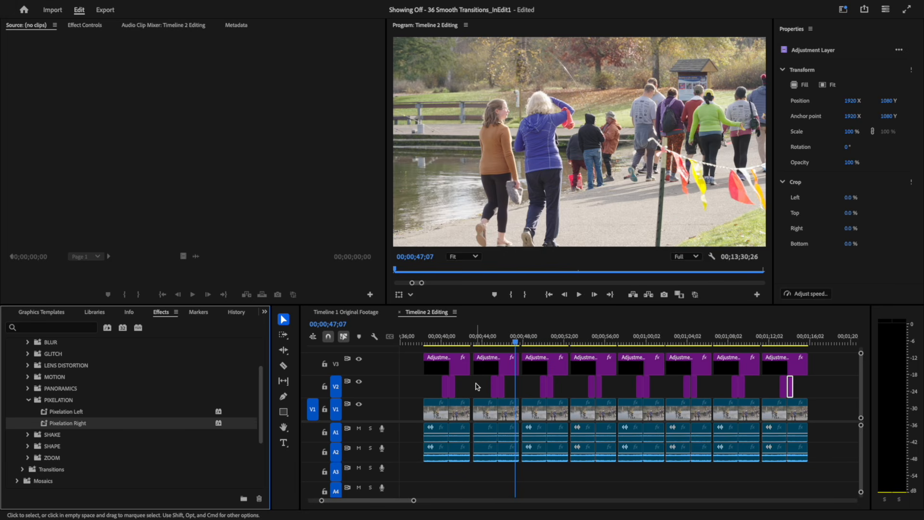
# Lengthen the two V2 adjustment layers at the second cut outward, extending the first one's start and the second one's end.
pyautogui.click(488, 415)
pyautogui.click(504, 417)
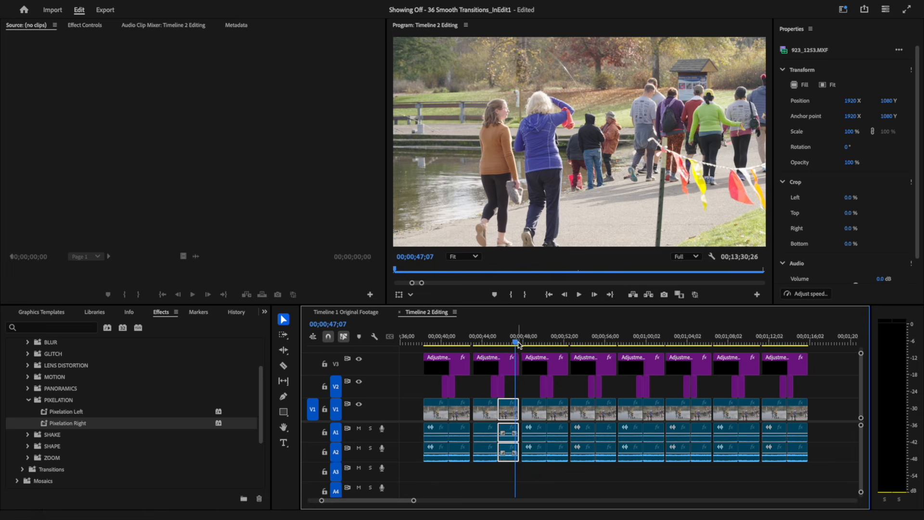
pyautogui.moveTo(518, 343); pyautogui.dragTo(497, 347)
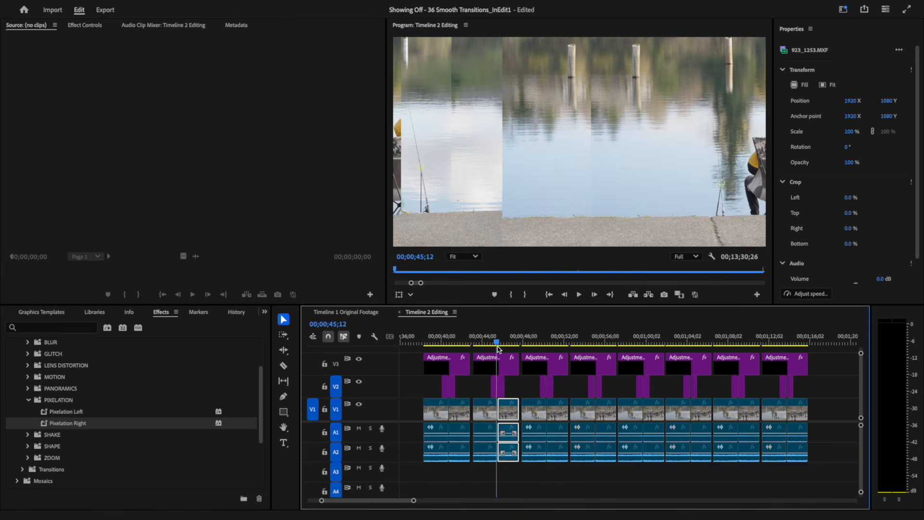
pyautogui.press('=')
pyautogui.moveTo(607, 390); pyautogui.dragTo(580, 390)
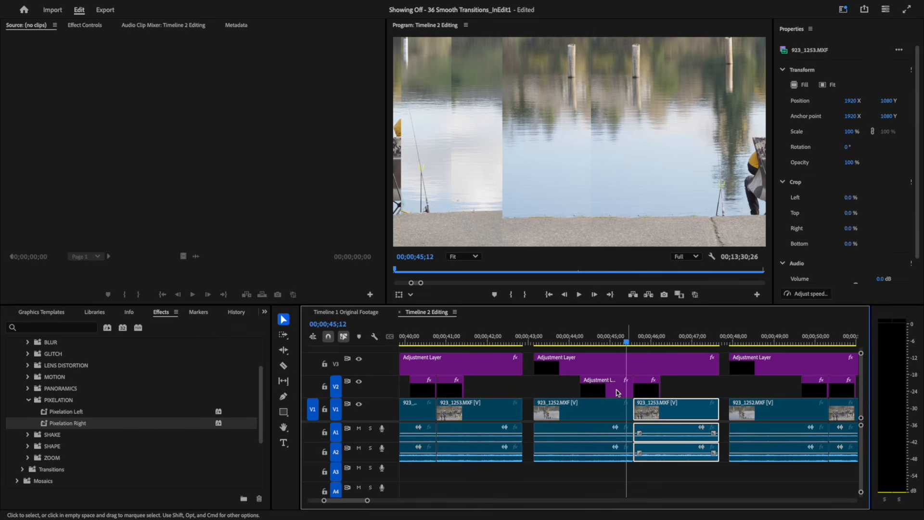
pyautogui.moveTo(658, 388)
pyautogui.mouseDown()
pyautogui.moveTo(649, 389)
pyautogui.moveTo(673, 389)
pyautogui.mouseUp()
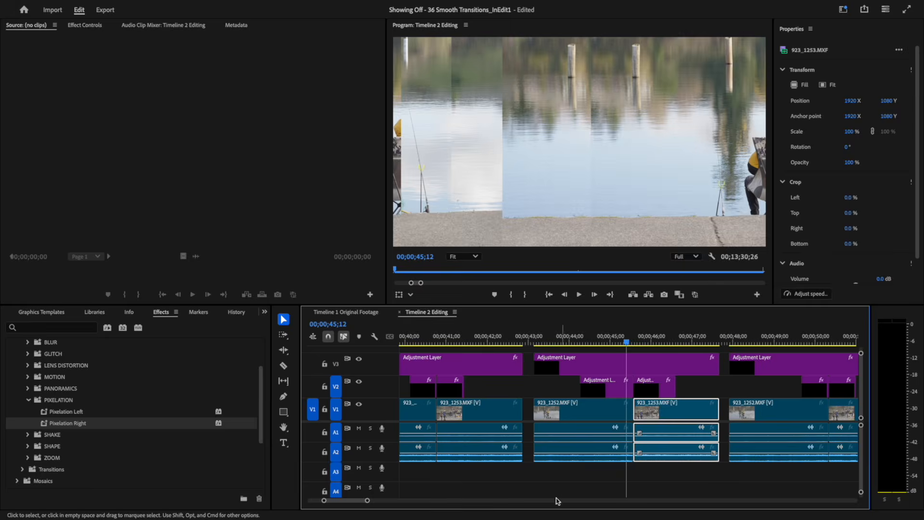
# Lengthen the V2 adjustment layers outward at the third and sixth cuts.
pyautogui.moveTo(367, 500); pyautogui.dragTo(381, 504)
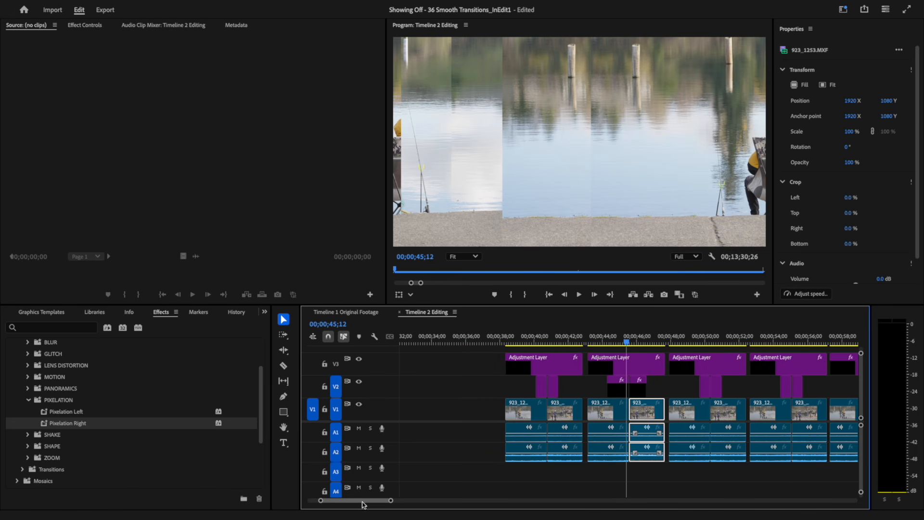
pyautogui.hscroll(5, 363, 505)
pyautogui.moveTo(522, 388); pyautogui.dragTo(551, 388)
pyautogui.moveTo(765, 385)
pyautogui.mouseDown()
pyautogui.moveTo(744, 386)
pyautogui.moveTo(772, 389)
pyautogui.mouseUp()
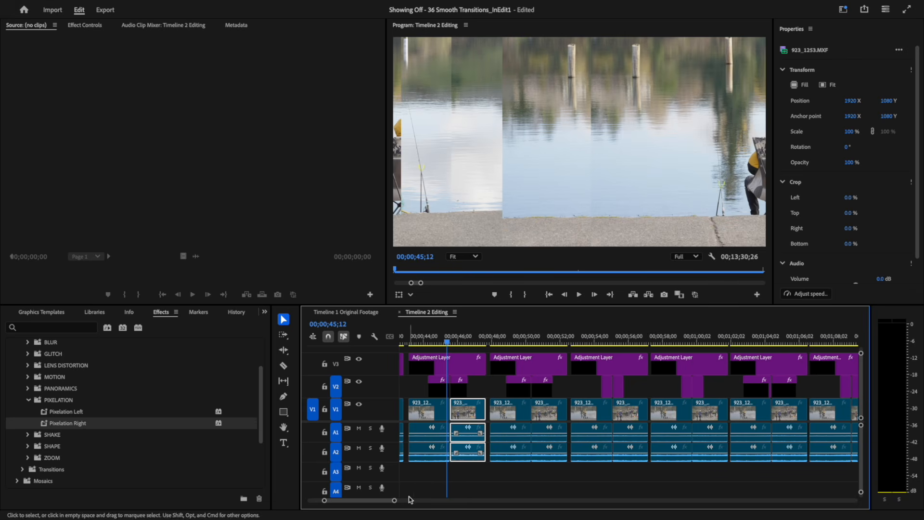
# Play back all eight transition examples, starting from 00;00;38;11.
pyautogui.scroll(-3, 397, 500)
pyautogui.moveTo(390, 504); pyautogui.dragTo(396, 503)
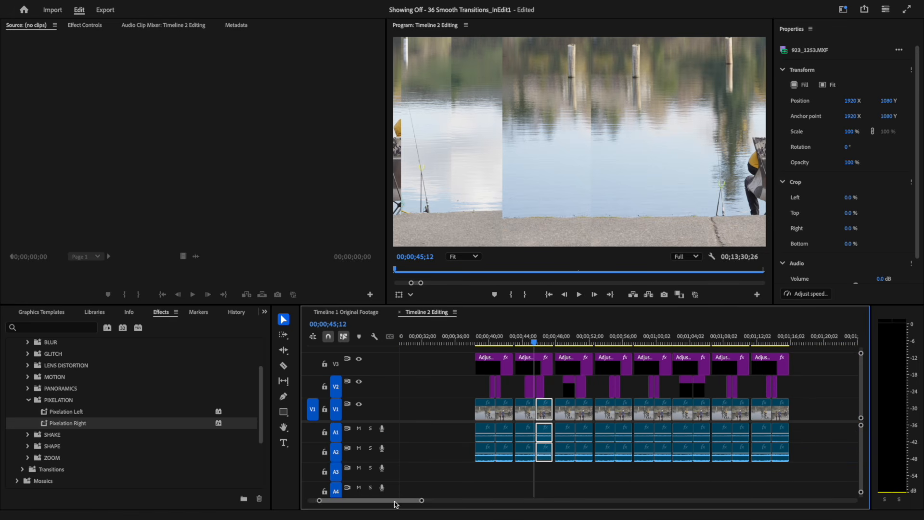
pyautogui.click(515, 343)
pyautogui.moveTo(516, 346); pyautogui.dragTo(476, 346)
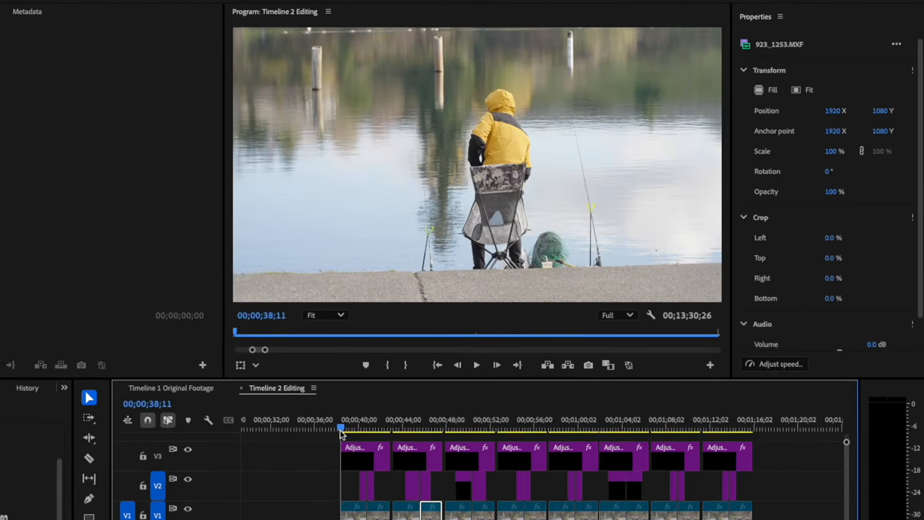
pyautogui.press('space')
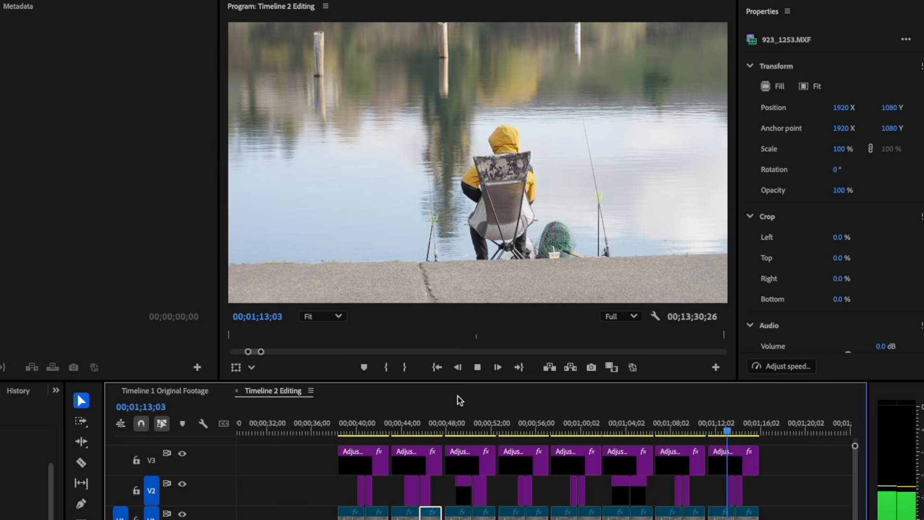
pyautogui.press('space')
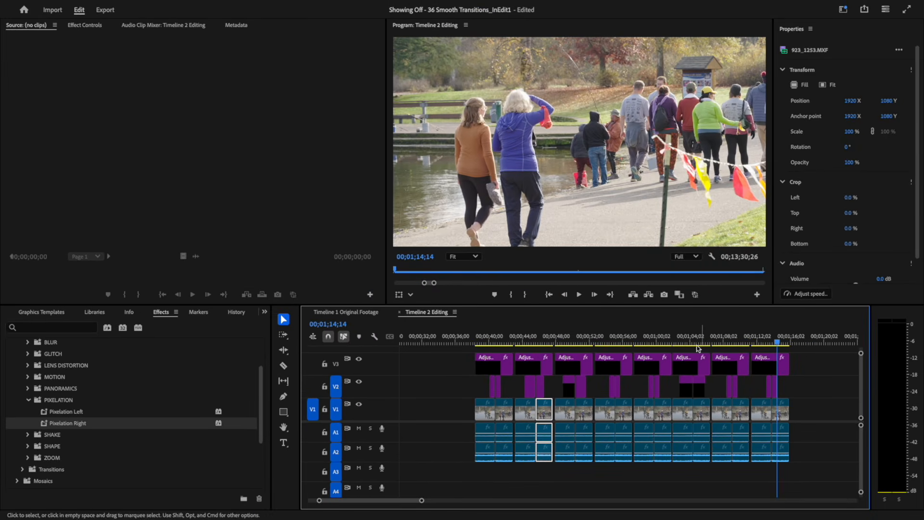
# Shorten the two V2 adjustment layers around the sixth cut by trimming their outer edges toward the cut.
pyautogui.click(649, 404)
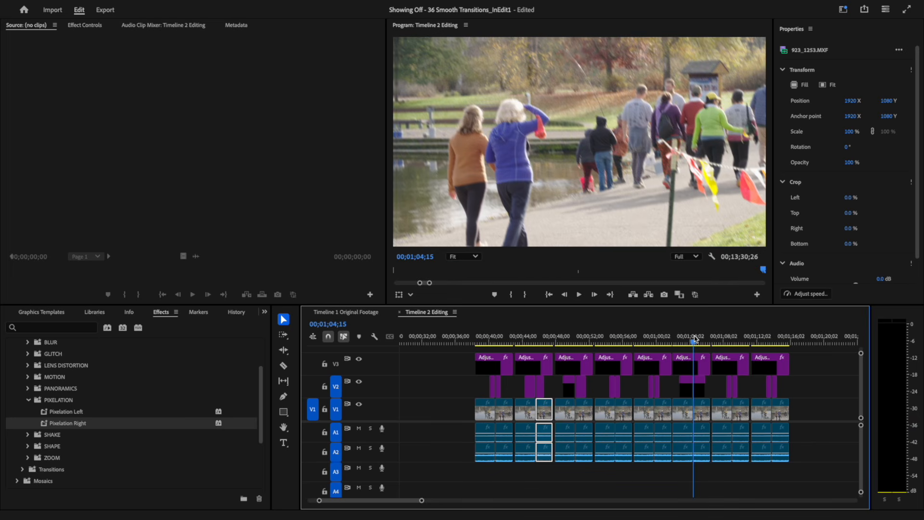
pyautogui.press('=')
pyautogui.press('=')
pyautogui.press('=')
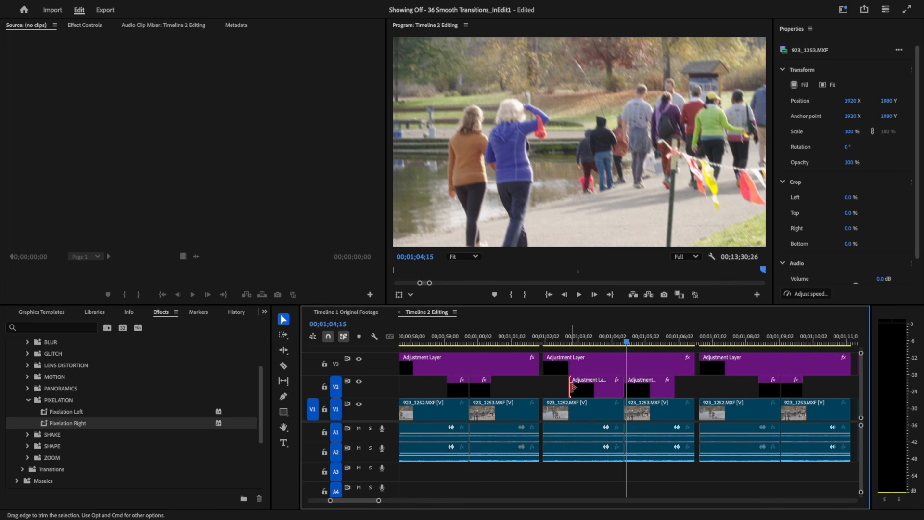
pyautogui.moveTo(573, 386); pyautogui.dragTo(588, 387)
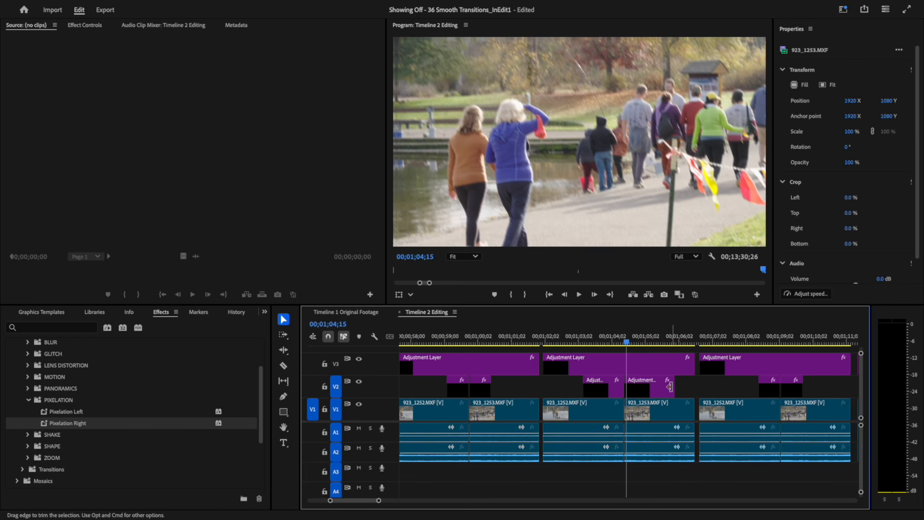
pyautogui.moveTo(671, 387); pyautogui.dragTo(653, 387)
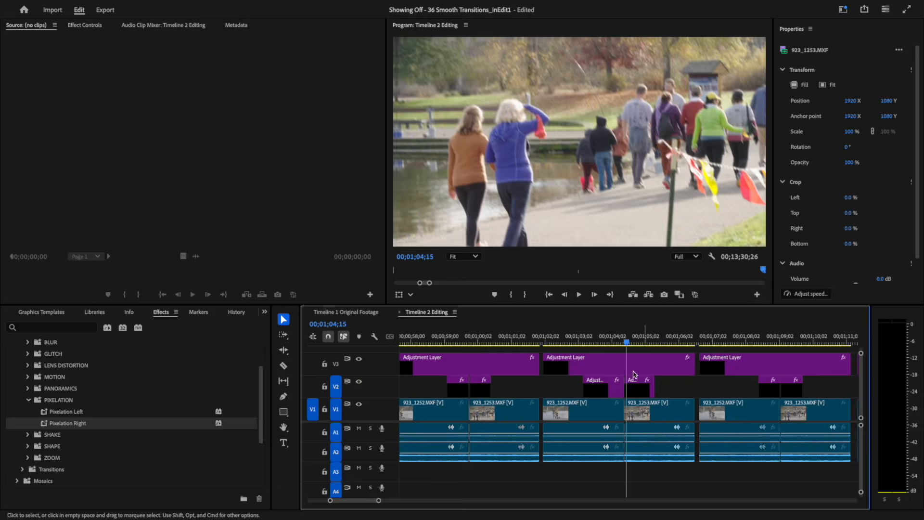
pyautogui.moveTo(584, 387); pyautogui.dragTo(590, 386)
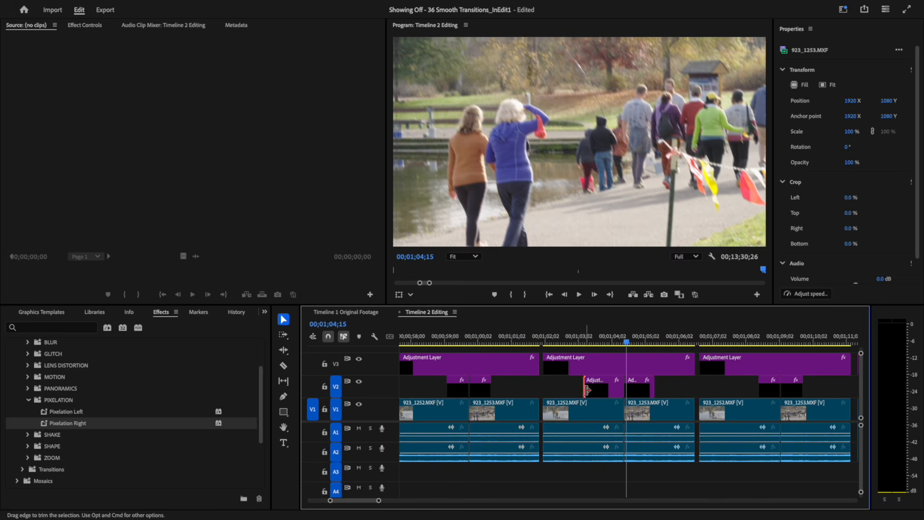
# Play back the shortened transition across the sixth cut.
pyautogui.click(562, 340)
pyautogui.press('space')
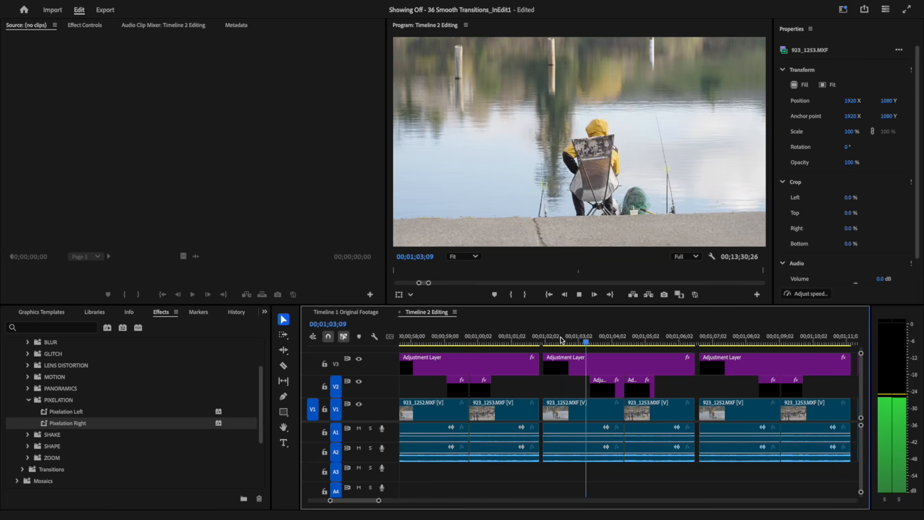
pyautogui.press('space')
# Trim the sixth cut's V2 adjustment layers further to matching short lengths and replay the transition from 00;01;03;05.
pyautogui.moveTo(651, 389); pyautogui.dragTo(606, 388)
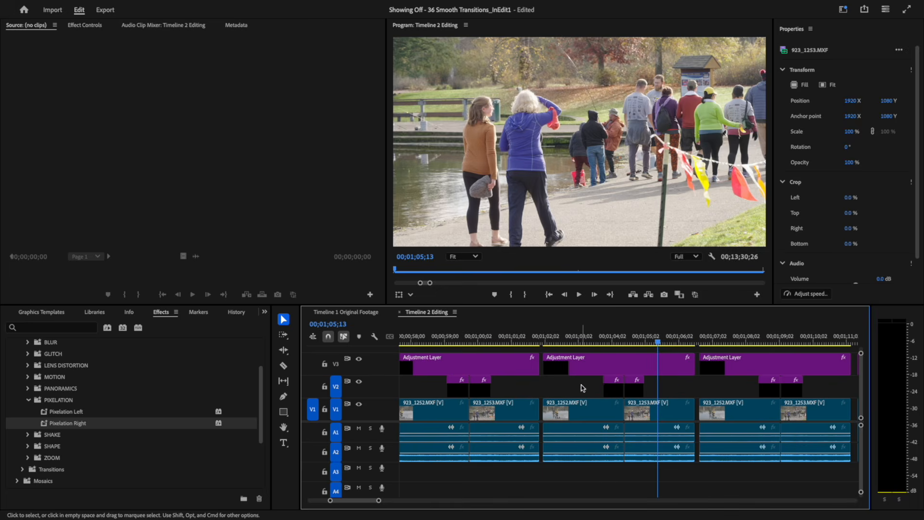
pyautogui.click(585, 379)
pyautogui.click(583, 340)
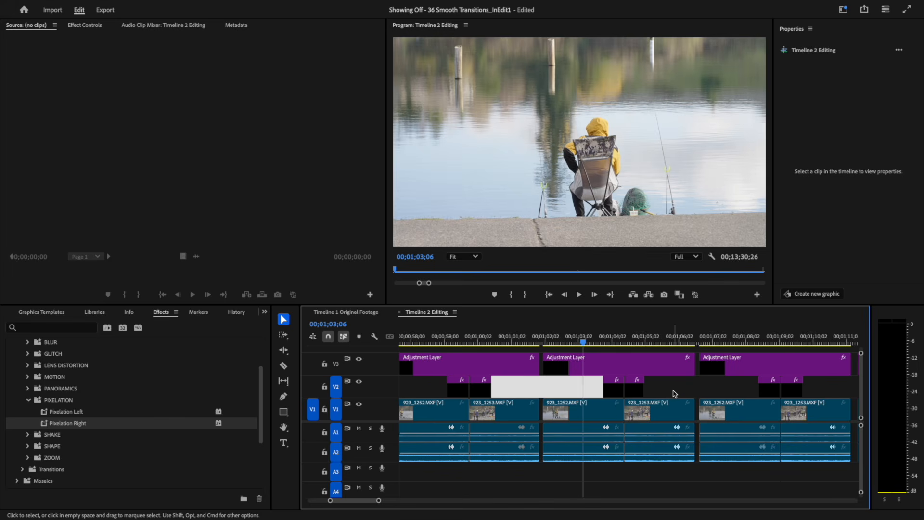
pyautogui.moveTo(584, 341); pyautogui.dragTo(580, 344)
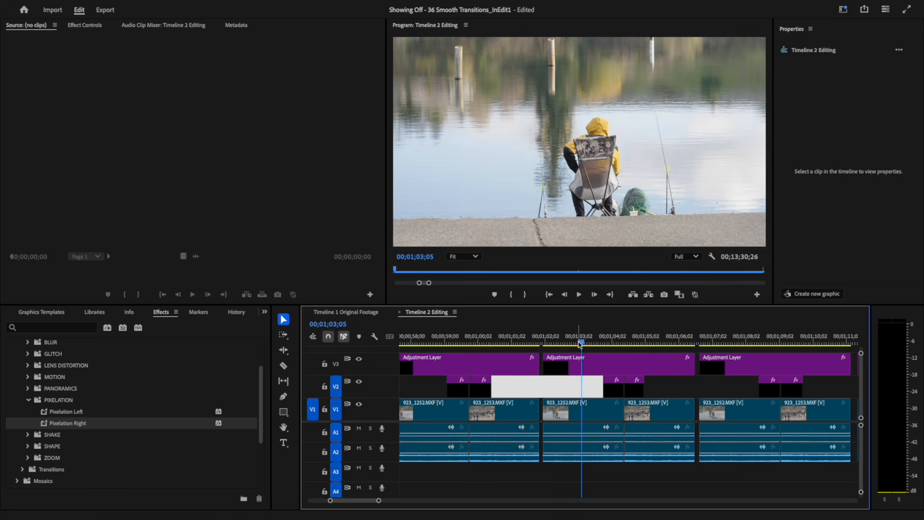
pyautogui.press('space')
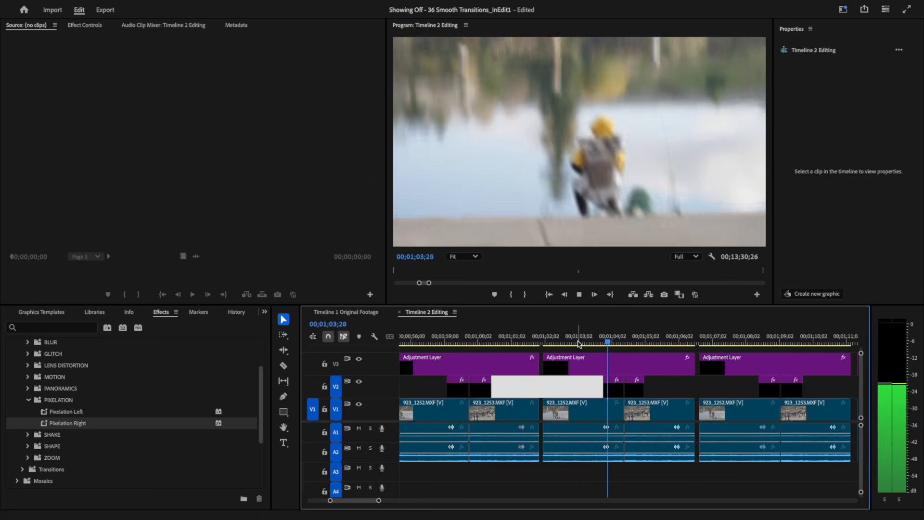
pyautogui.press('space')
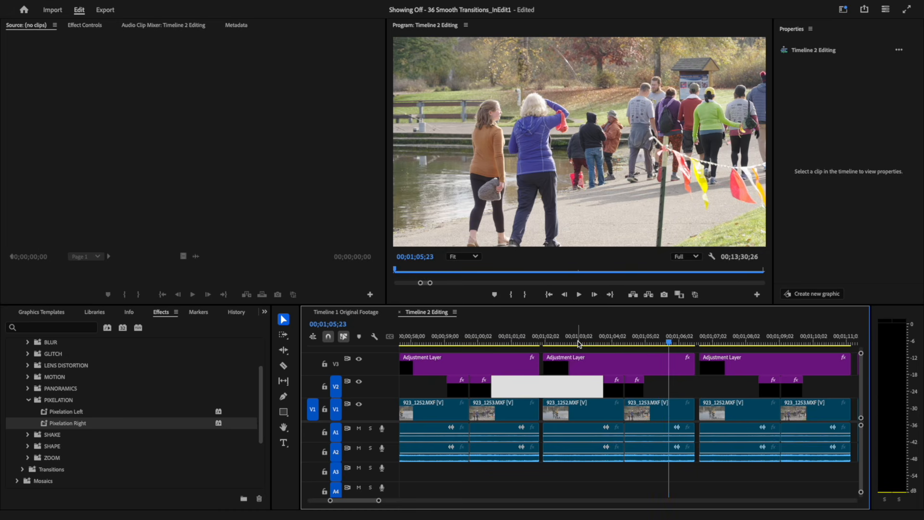
# Look over the whole Timeline 2 Editing sequence, from the transition examples to the separate clip groups near its end.
pyautogui.moveTo(380, 502); pyautogui.dragTo(414, 497)
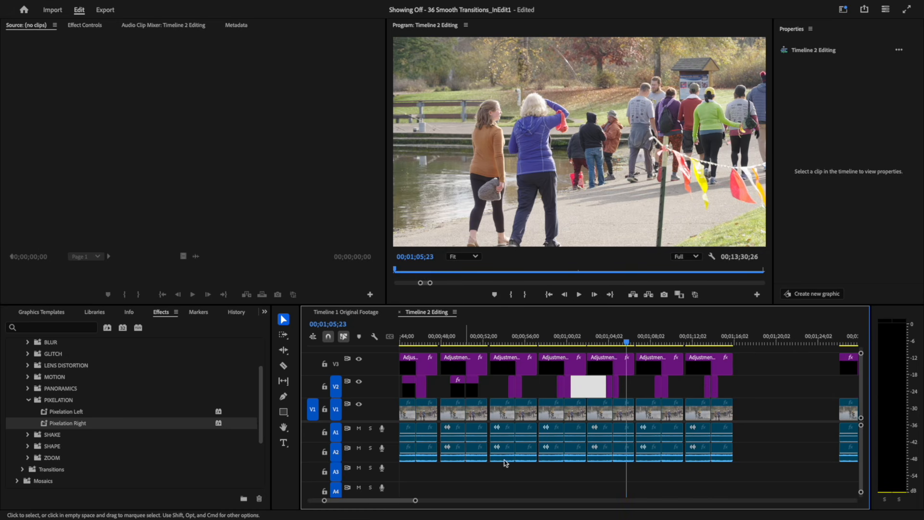
pyautogui.click(749, 365)
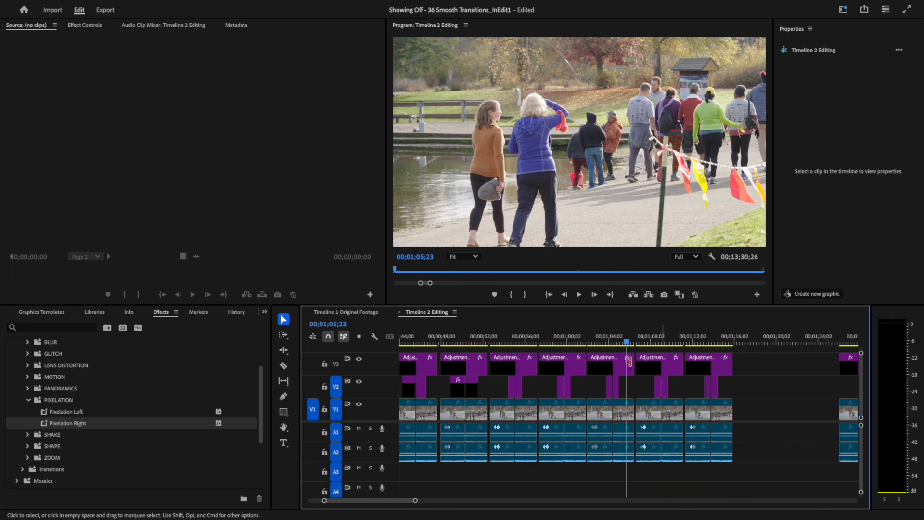
pyautogui.moveTo(415, 501); pyautogui.dragTo(430, 503)
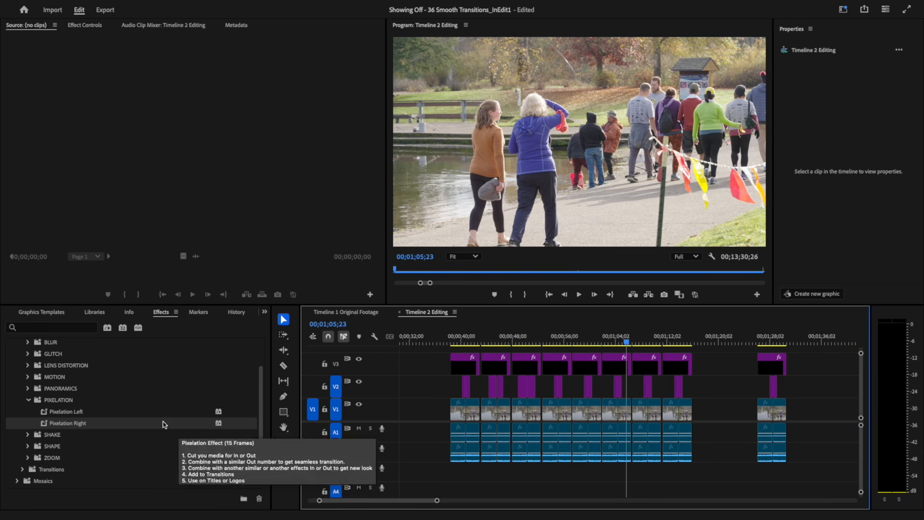
pyautogui.scroll(2, 163, 425)
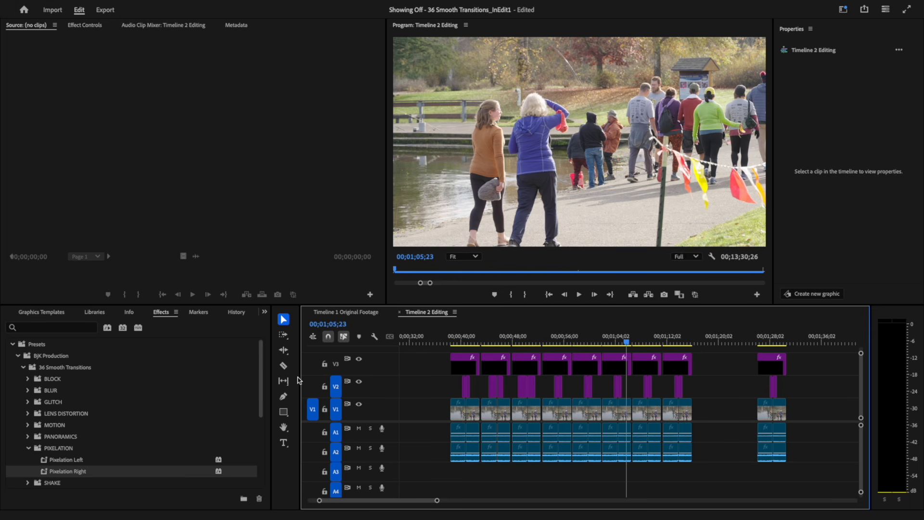
pyautogui.moveTo(436, 500); pyautogui.dragTo(445, 500)
pyautogui.moveTo(488, 339); pyautogui.dragTo(498, 337)
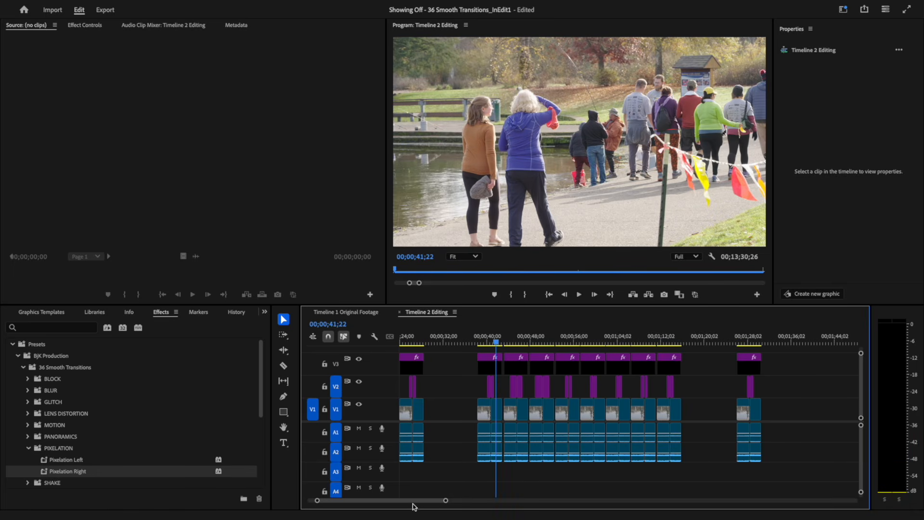
pyautogui.scroll(-5, 445, 503)
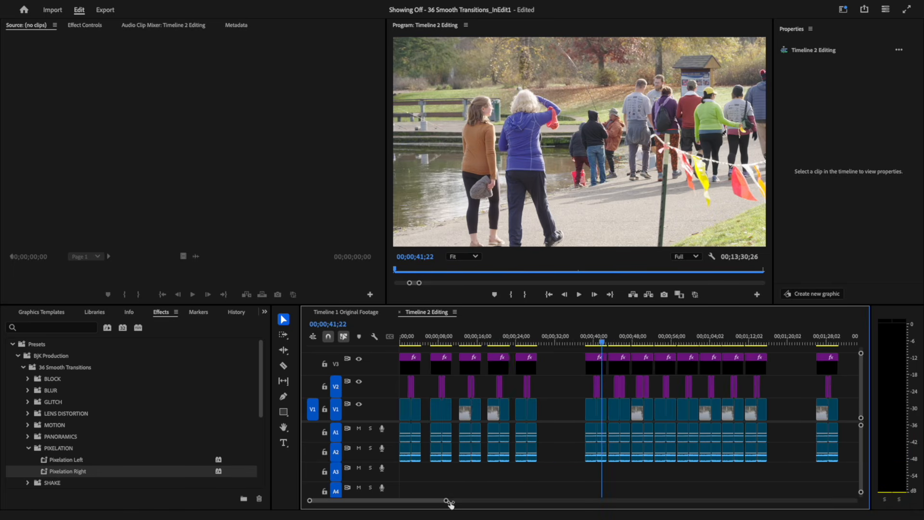
pyautogui.moveTo(446, 504); pyautogui.dragTo(460, 504)
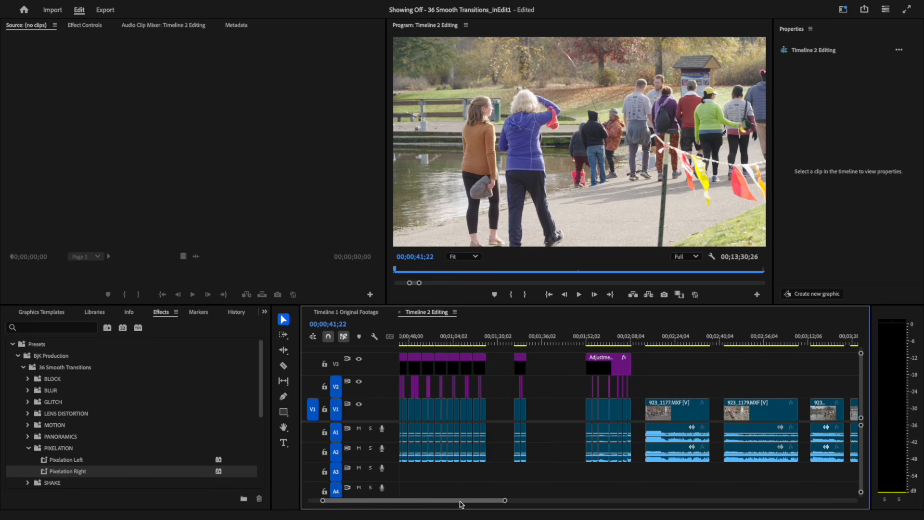
pyautogui.moveTo(461, 504); pyautogui.dragTo(722, 501)
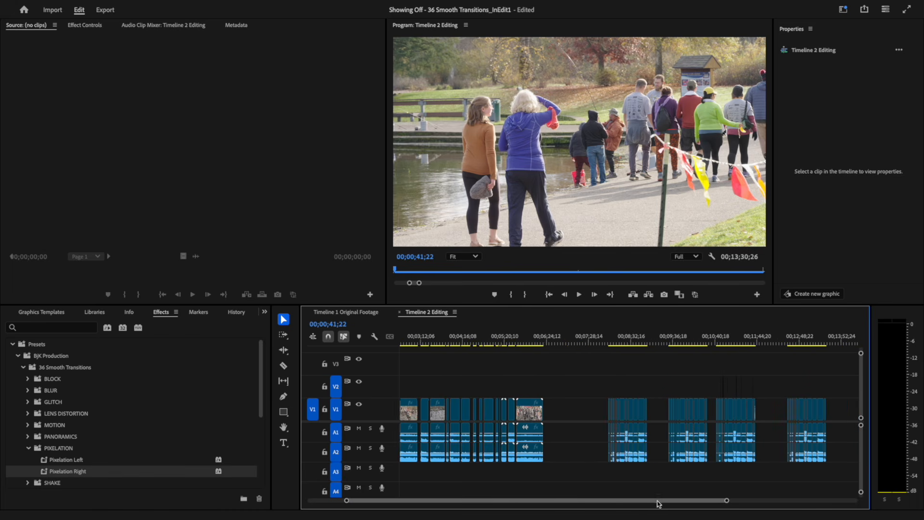
pyautogui.moveTo(656, 504); pyautogui.dragTo(693, 504)
pyautogui.moveTo(761, 501); pyautogui.dragTo(730, 504)
# Review the four clip groups near the sequence's end, selecting the first, second and fourth and scrubbing through the second and third.
pyautogui.moveTo(451, 383); pyautogui.dragTo(528, 485)
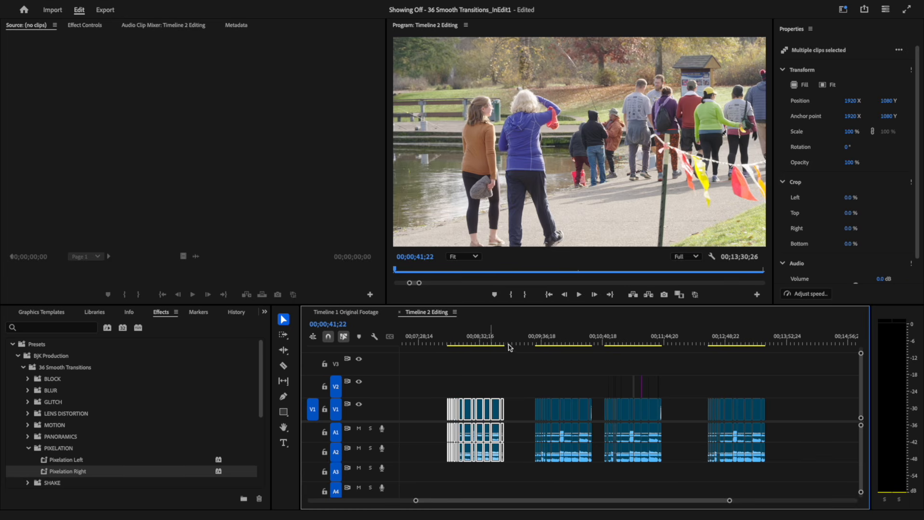
pyautogui.moveTo(517, 380); pyautogui.dragTo(598, 468)
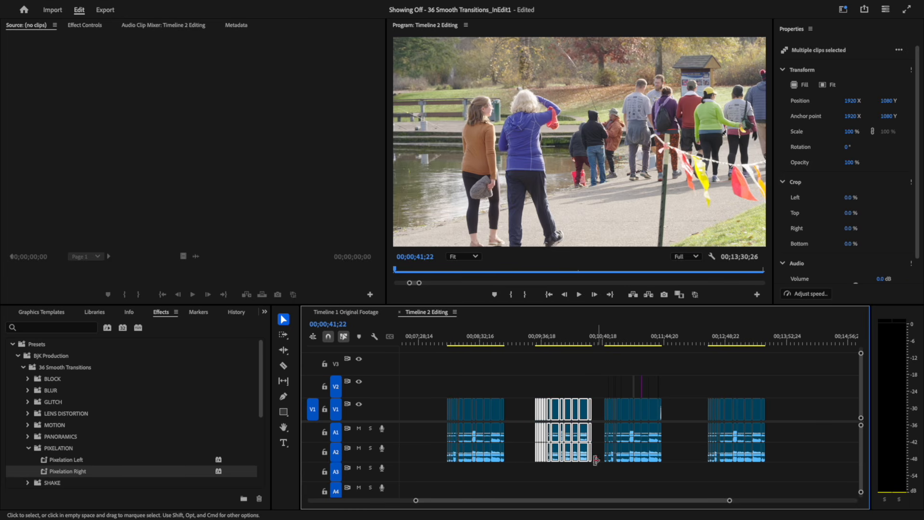
pyautogui.moveTo(533, 341); pyautogui.dragTo(564, 355)
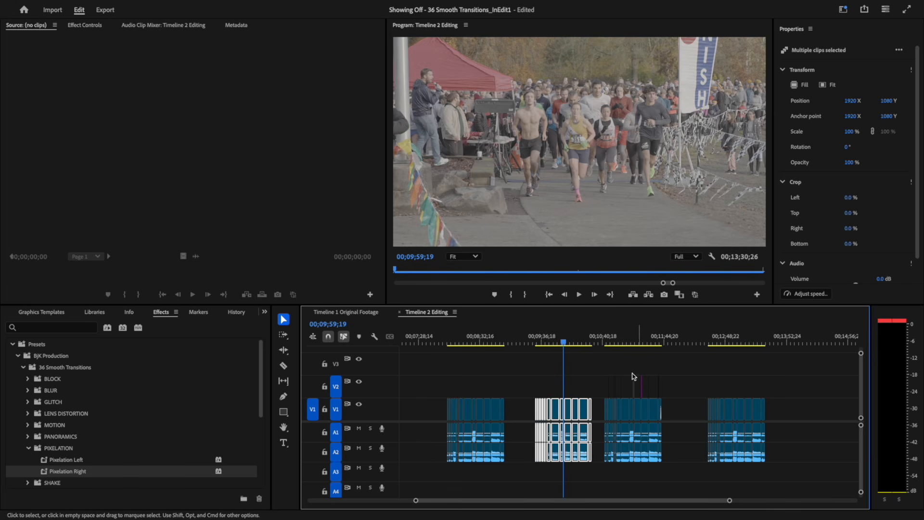
pyautogui.moveTo(609, 347); pyautogui.dragTo(653, 343)
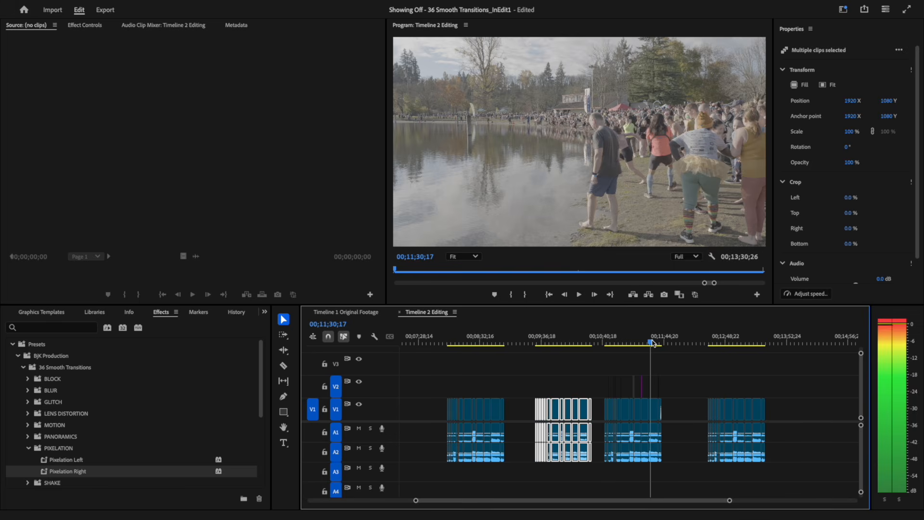
pyautogui.press('space')
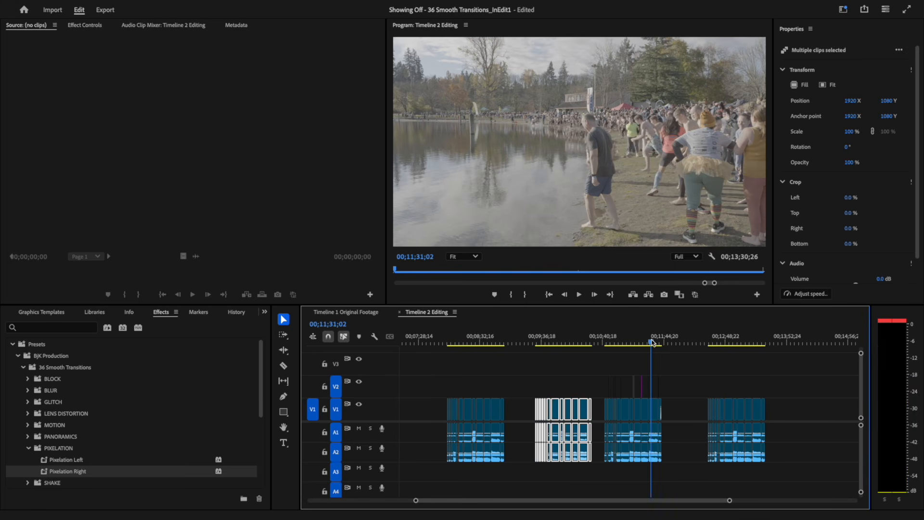
pyautogui.moveTo(703, 387); pyautogui.dragTo(803, 474)
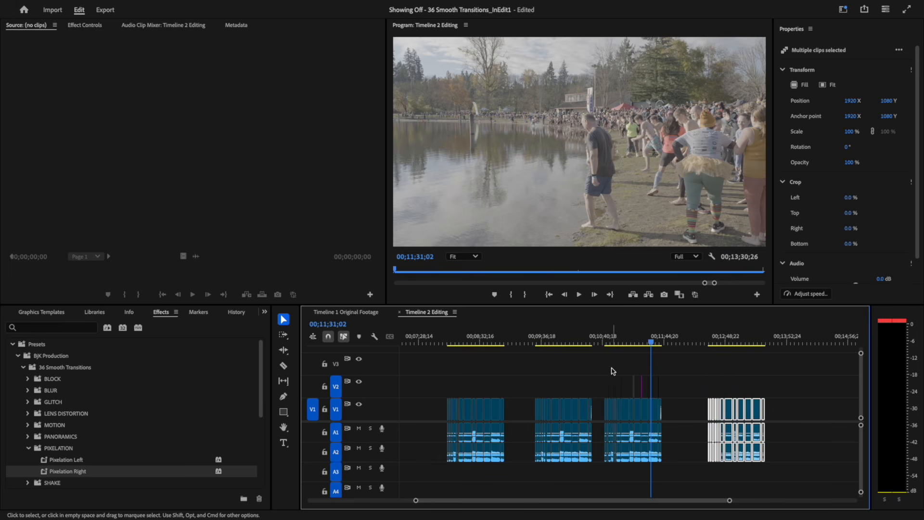
# Clear the clip selection and place a long color adjustment layer on V3 spanning all four clip groups near the sequence's end.
pyautogui.click(553, 380)
pyautogui.click(488, 380)
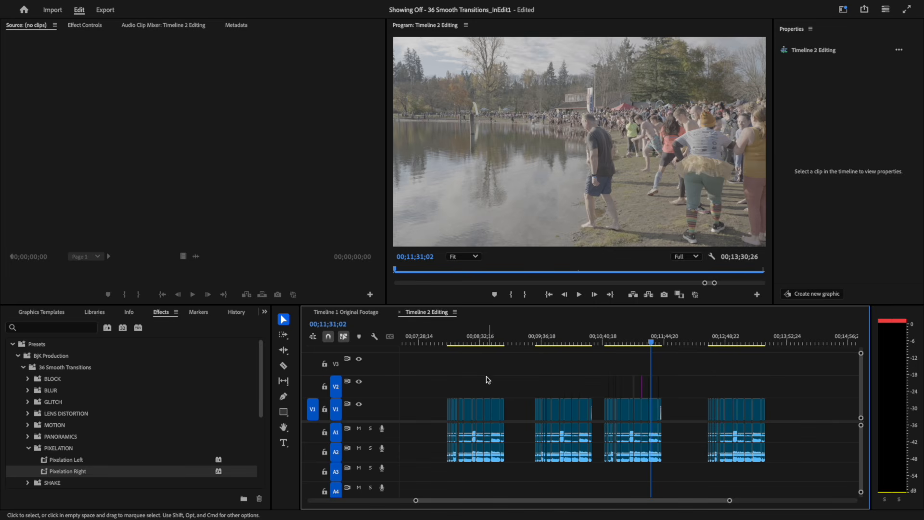
pyautogui.click(466, 339)
pyautogui.moveTo(728, 501); pyautogui.dragTo(802, 503)
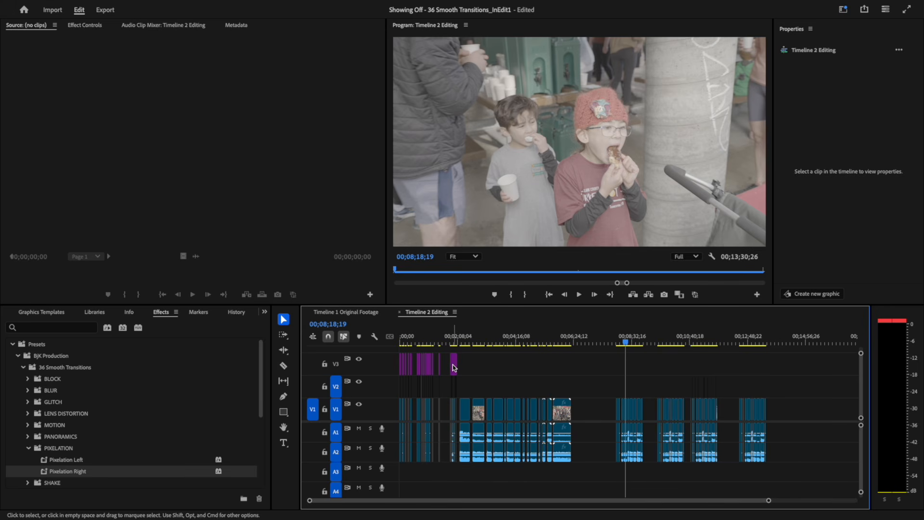
pyautogui.moveTo(453, 367)
pyautogui.moveTo(453, 368); pyautogui.dragTo(777, 375)
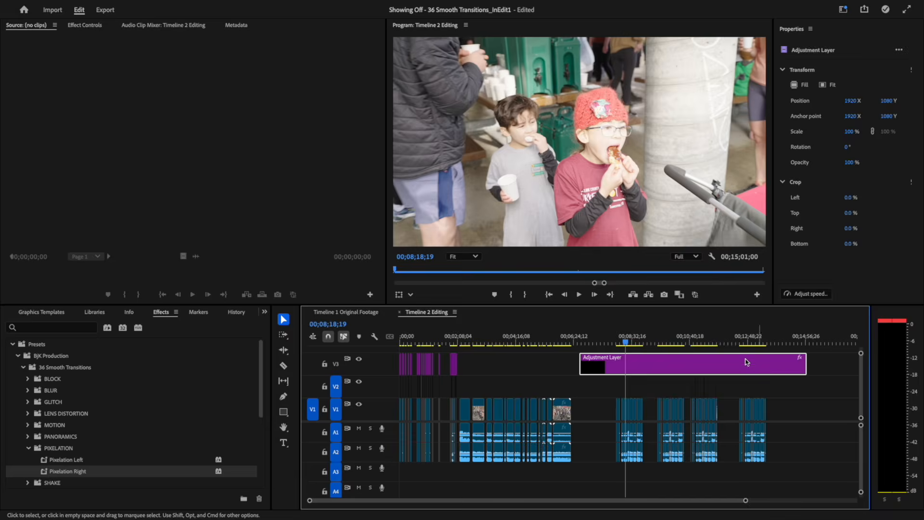
# Play back the start of the first clip group under the V3 adjustment layer from 00;07;58;07.
pyautogui.moveTo(628, 344)
pyautogui.mouseDown()
pyautogui.moveTo(742, 344)
pyautogui.moveTo(614, 349)
pyautogui.mouseUp()
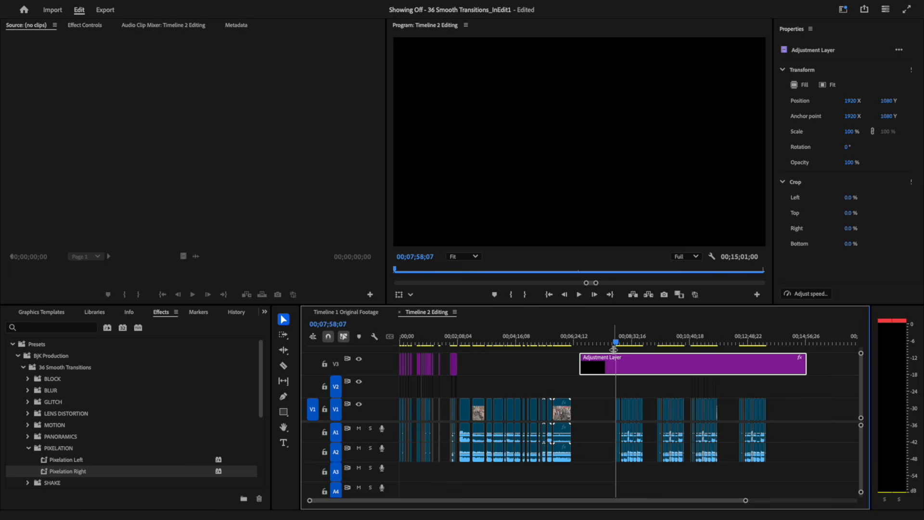
pyautogui.press('=')
pyautogui.press('=')
pyautogui.moveTo(562, 501); pyautogui.dragTo(542, 502)
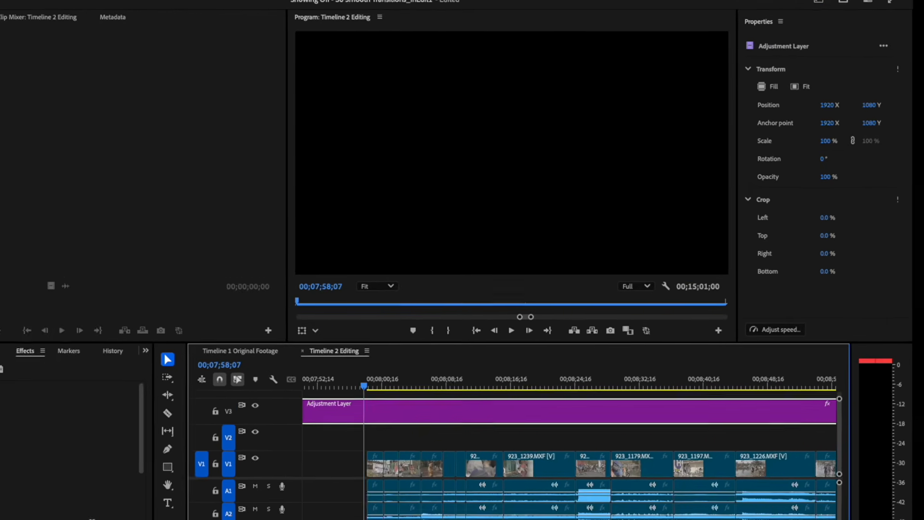
pyautogui.press('space')
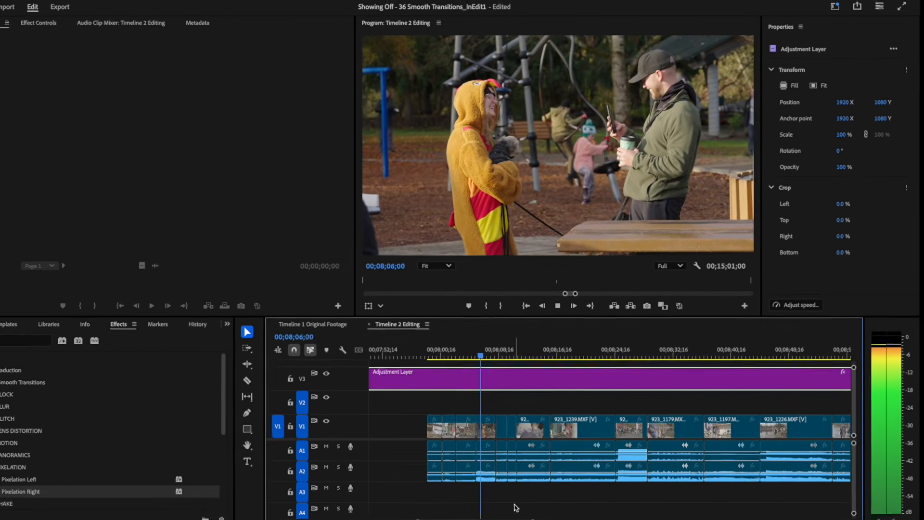
pyautogui.press('space')
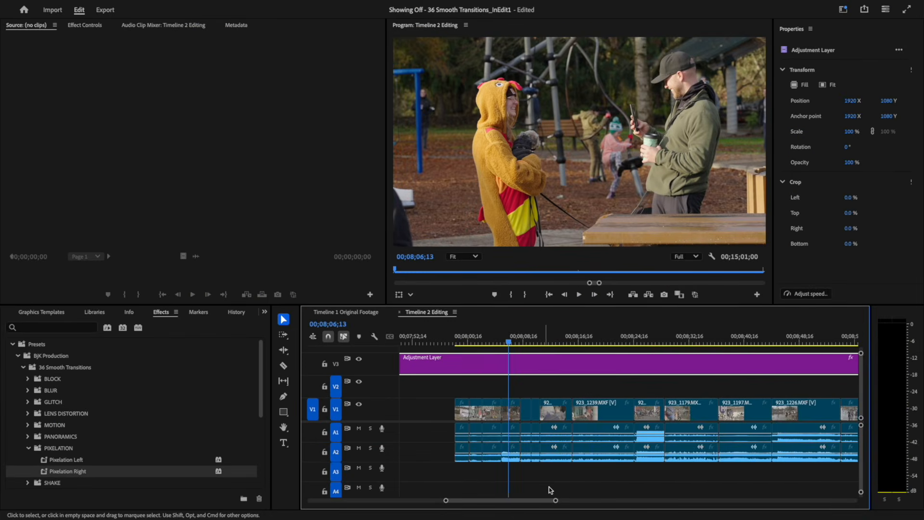
# Play back the opening of the second clip group from 00;09;29;11 to review its transitions.
pyautogui.moveTo(556, 502); pyautogui.dragTo(595, 501)
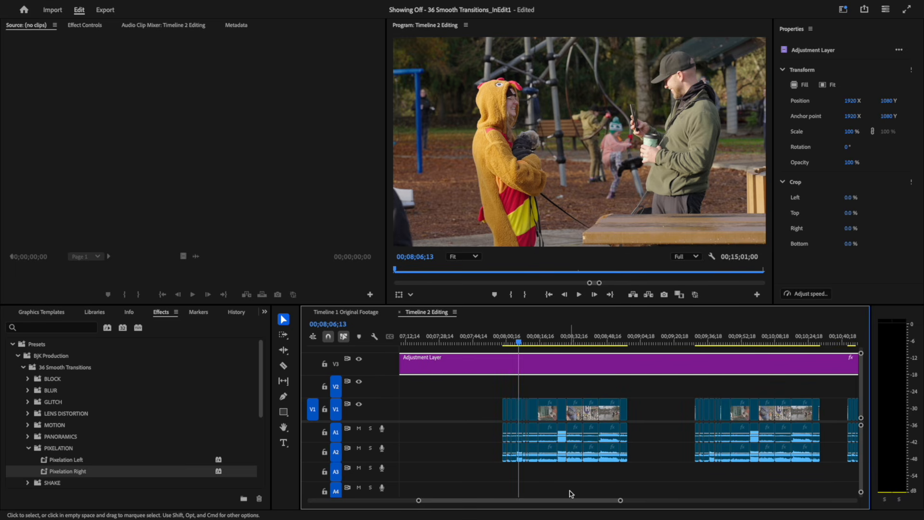
pyautogui.moveTo(566, 498); pyautogui.dragTo(591, 498)
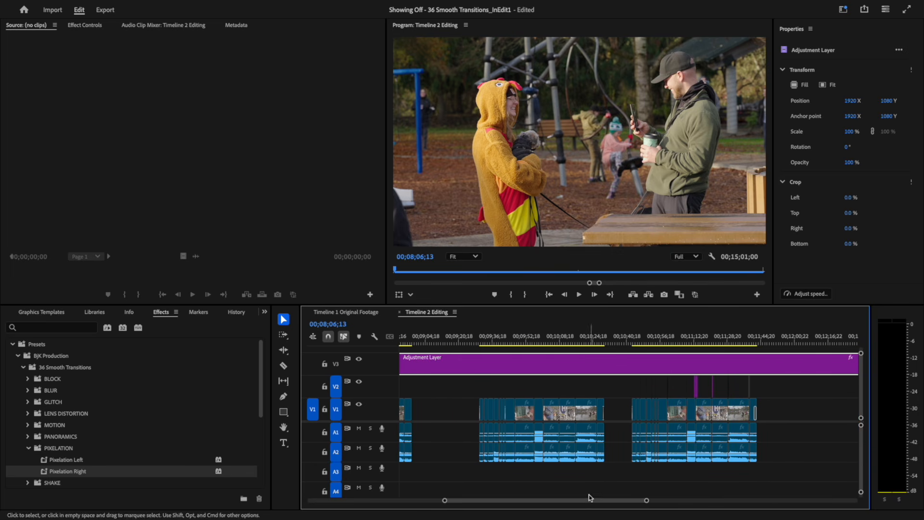
pyautogui.click(497, 340)
pyautogui.moveTo(497, 341); pyautogui.dragTo(478, 342)
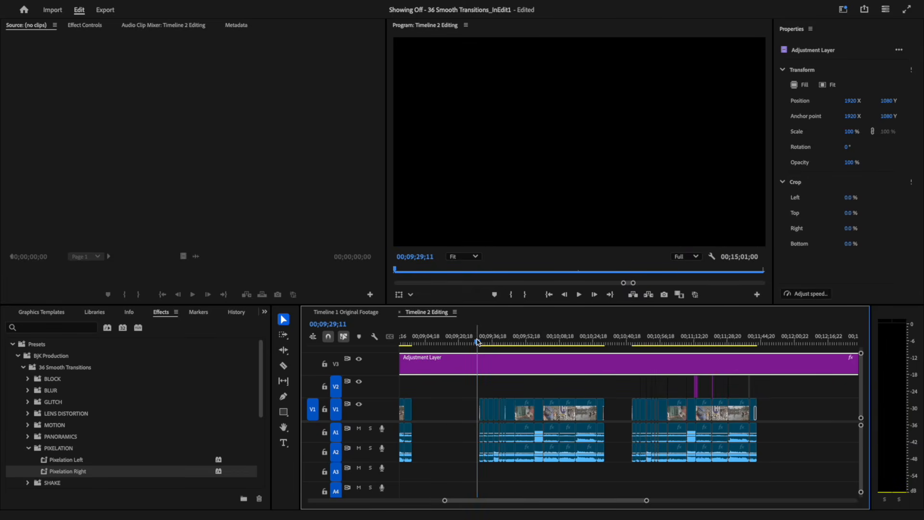
pyautogui.press('space')
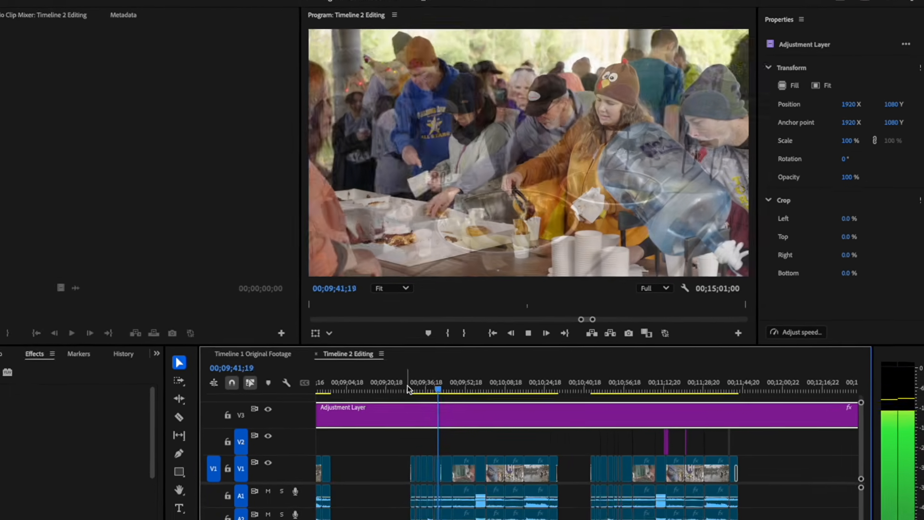
pyautogui.press('space')
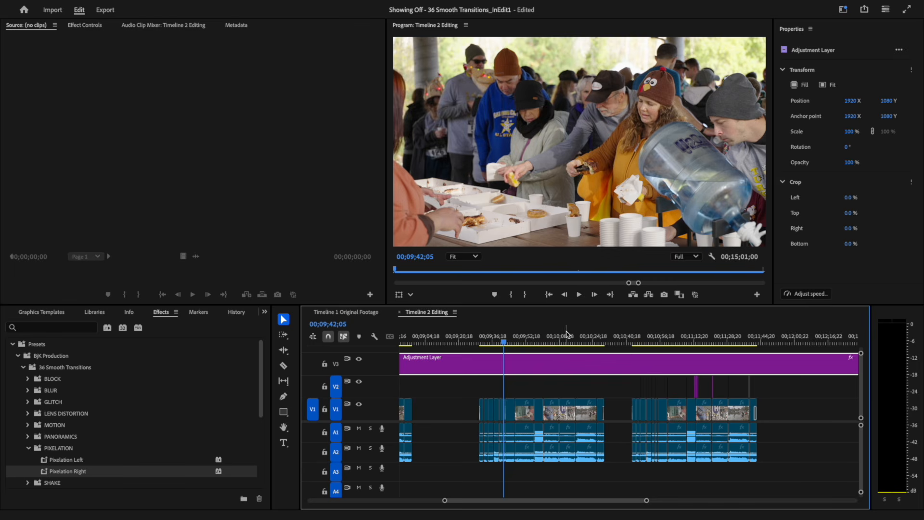
# Play the third clip group with its V2 transition layers through to its end, starting at 00;10;43;00.
pyautogui.moveTo(616, 343); pyautogui.dragTo(632, 343)
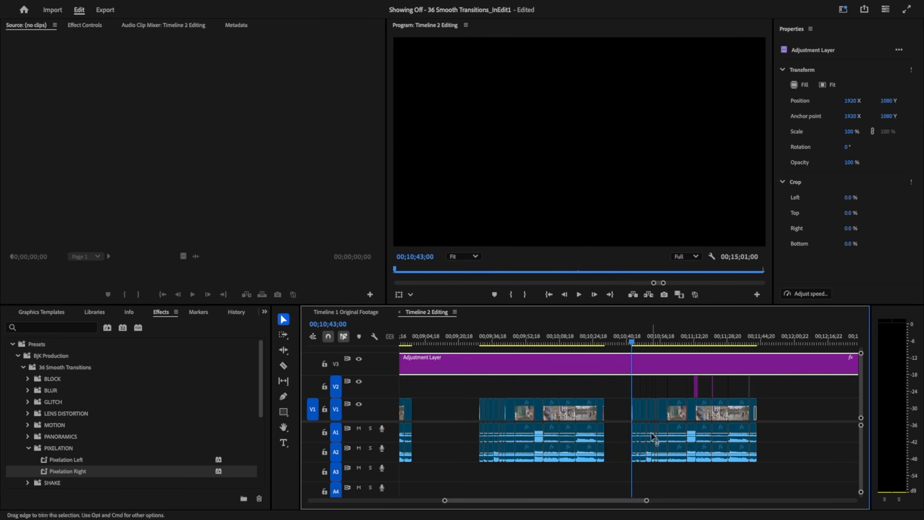
pyautogui.moveTo(648, 503); pyautogui.dragTo(573, 503)
pyautogui.click(567, 497)
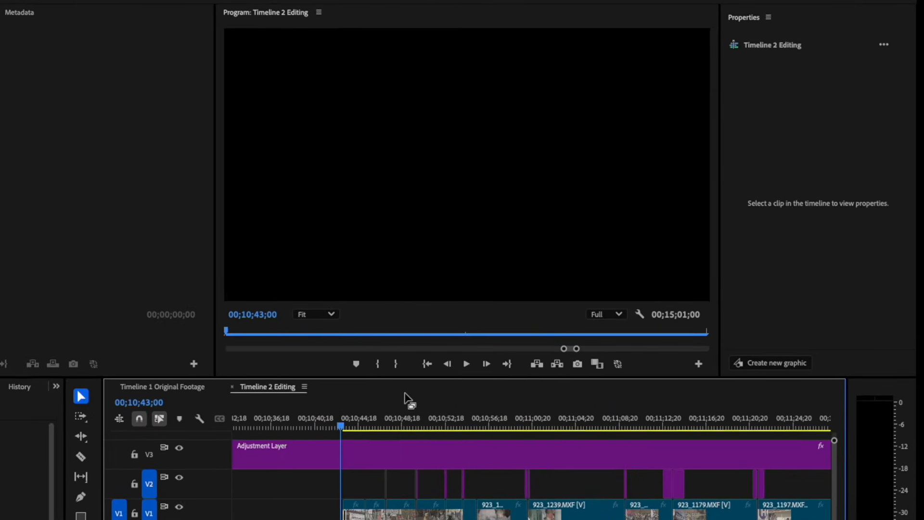
pyautogui.press('space')
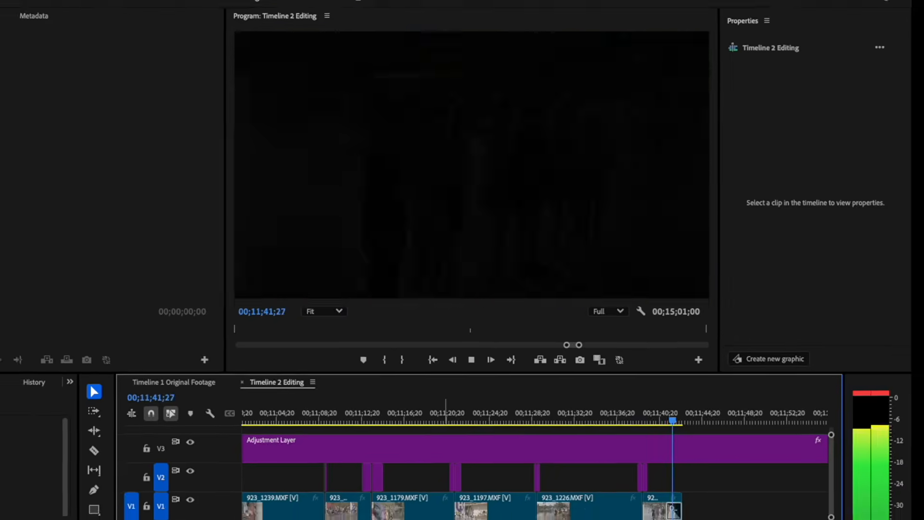
pyautogui.press('space')
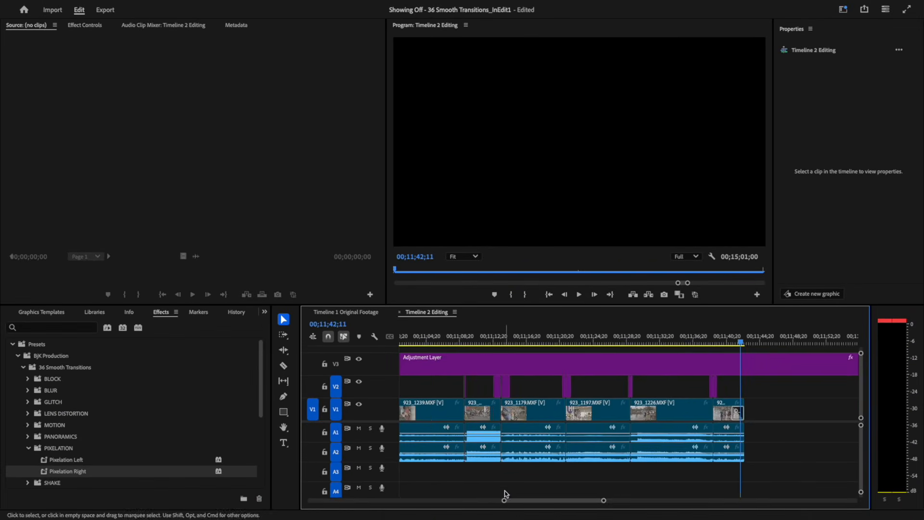
# Scrub to the transition layers in the middle of the third clip group, around 00;11;12;07.
pyautogui.moveTo(504, 502)
pyautogui.mouseDown()
pyautogui.moveTo(472, 501)
pyautogui.moveTo(505, 502)
pyautogui.mouseUp()
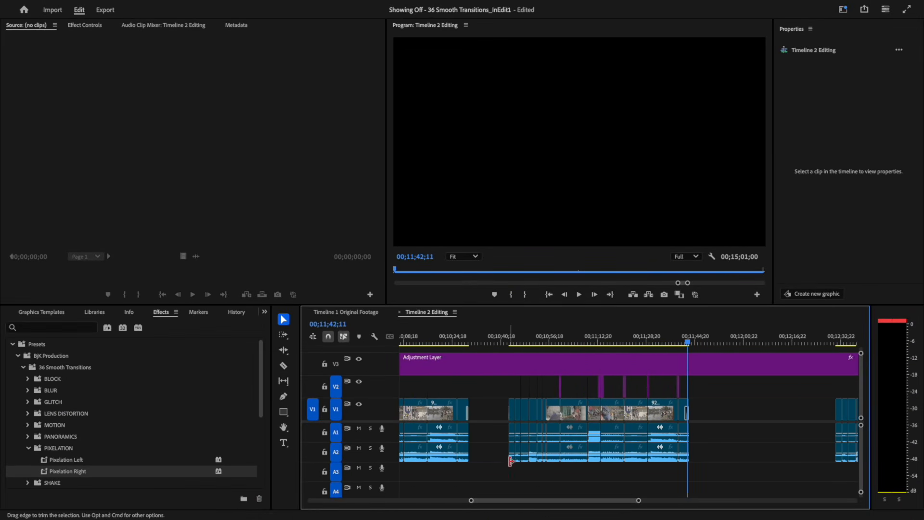
pyautogui.moveTo(605, 345)
pyautogui.mouseDown()
pyautogui.moveTo(586, 345)
pyautogui.moveTo(599, 345)
pyautogui.mouseUp()
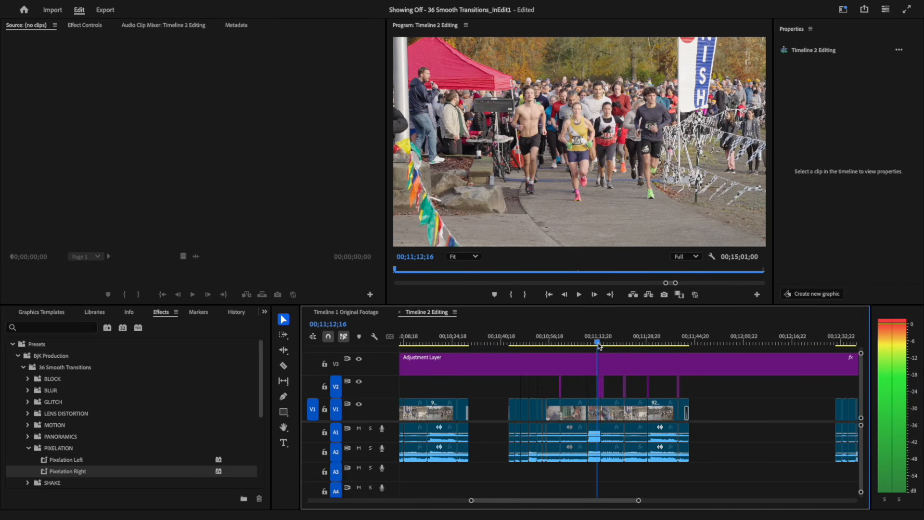
pyautogui.moveTo(599, 345); pyautogui.dragTo(599, 346)
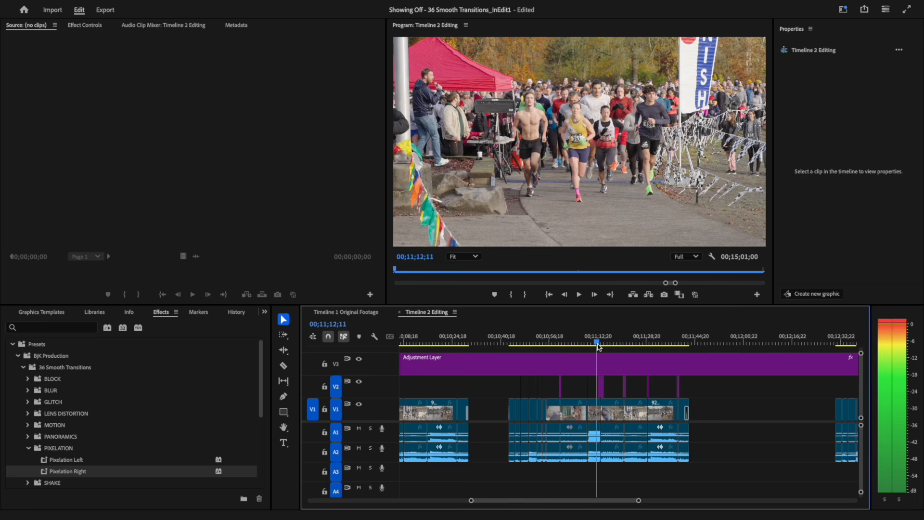
pyautogui.moveTo(599, 346); pyautogui.dragTo(599, 346)
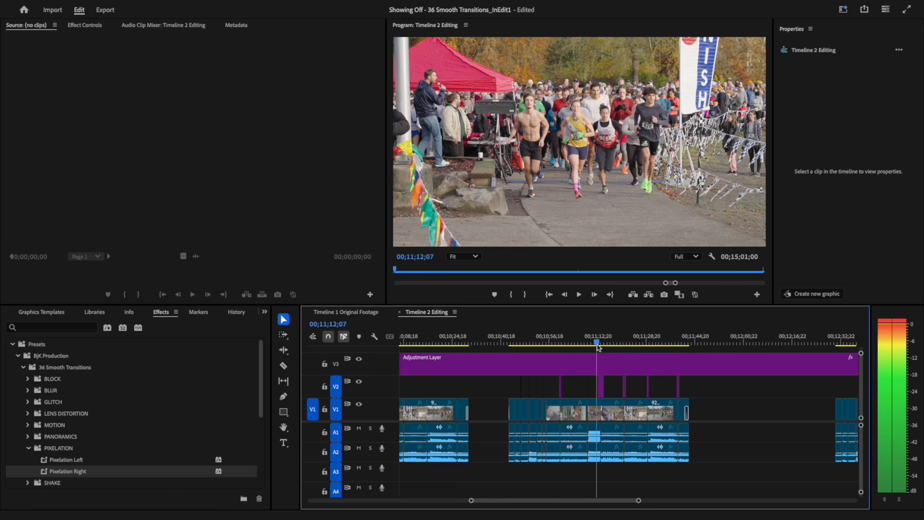
# Switch to Safari and show the 36 Smooth 4K Transitions Pack page of bjkproduction.com in full screen.
pyautogui.hotkey('ctrl', 'Right')
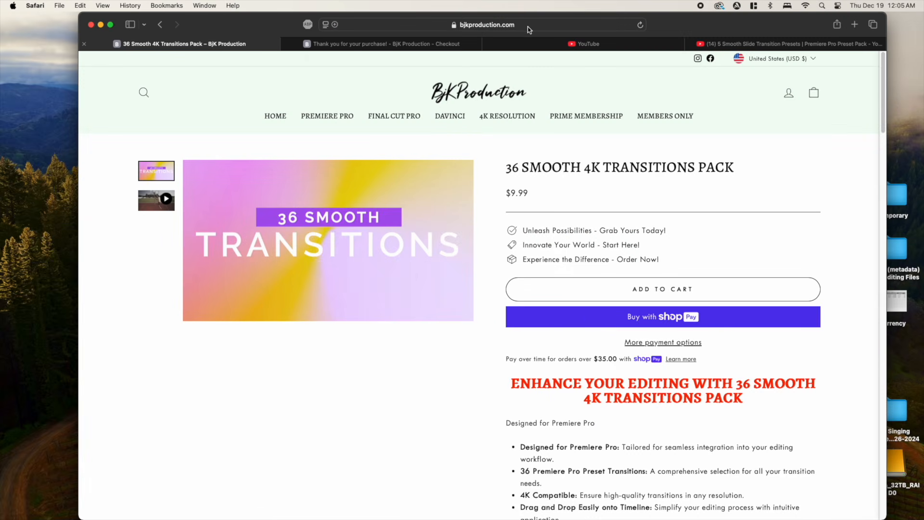
pyautogui.click(528, 28)
pyautogui.click(258, 90)
pyautogui.press('ctrl+super+f')
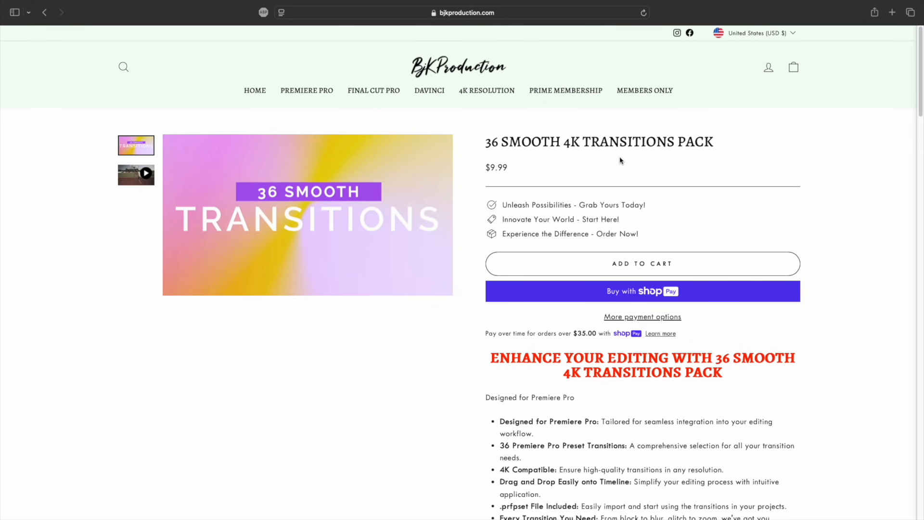
# Search the store for "36 smooth" and open the non-members 36 Smooth 4K Transitions Pack from the results.
pyautogui.click(122, 68)
pyautogui.write('36 smoo')
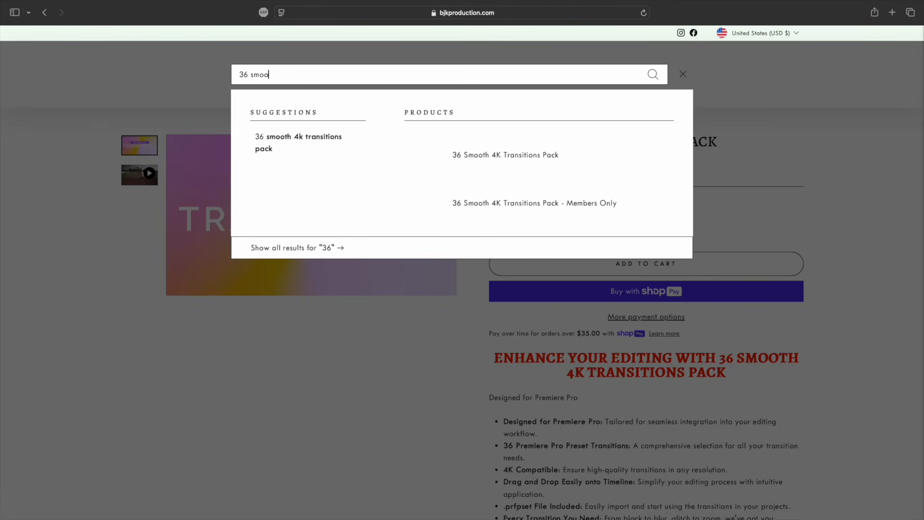
pyautogui.write('th')
pyautogui.press('Return')
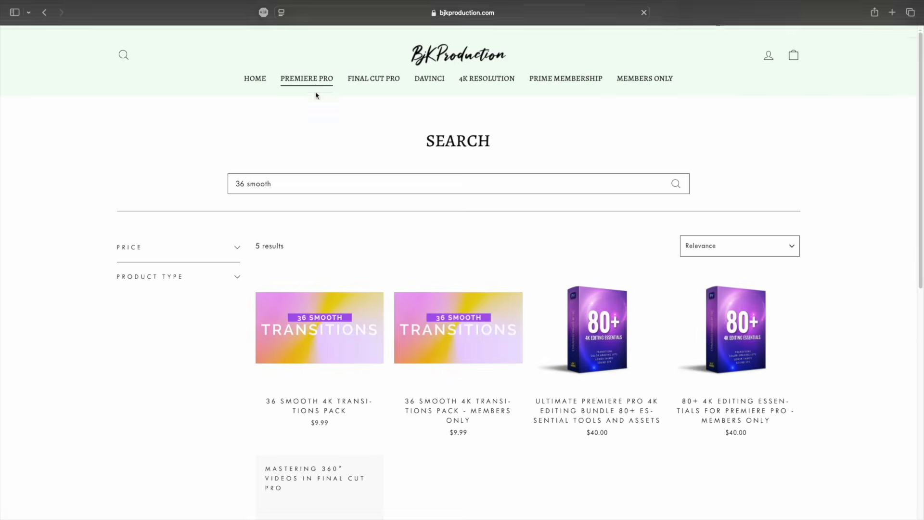
pyautogui.scroll(-2, 316, 95)
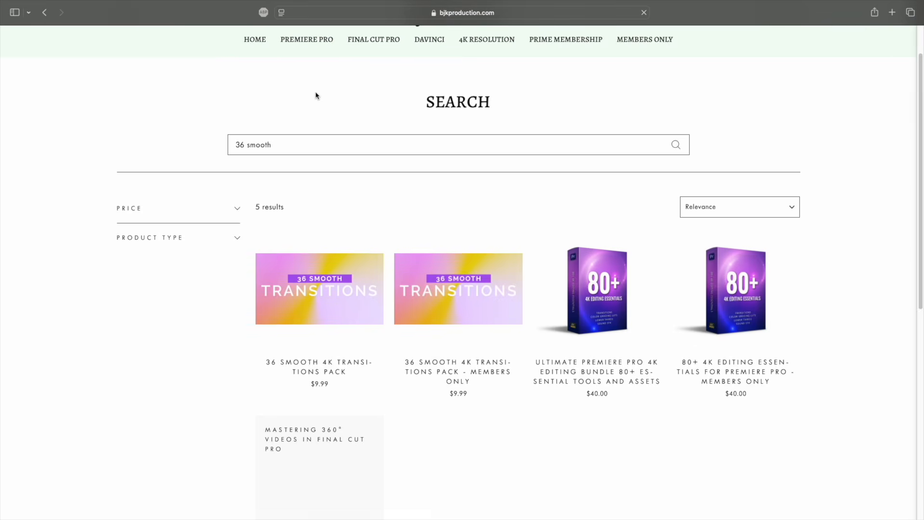
pyautogui.click(316, 319)
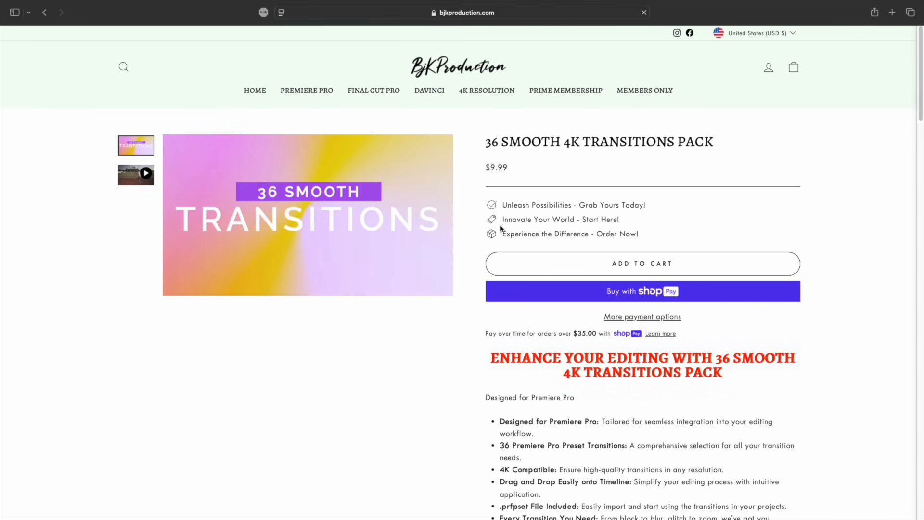
# Add the 36 Smooth 4K Transitions Pack to the cart and apply the discount code.
pyautogui.click(540, 270)
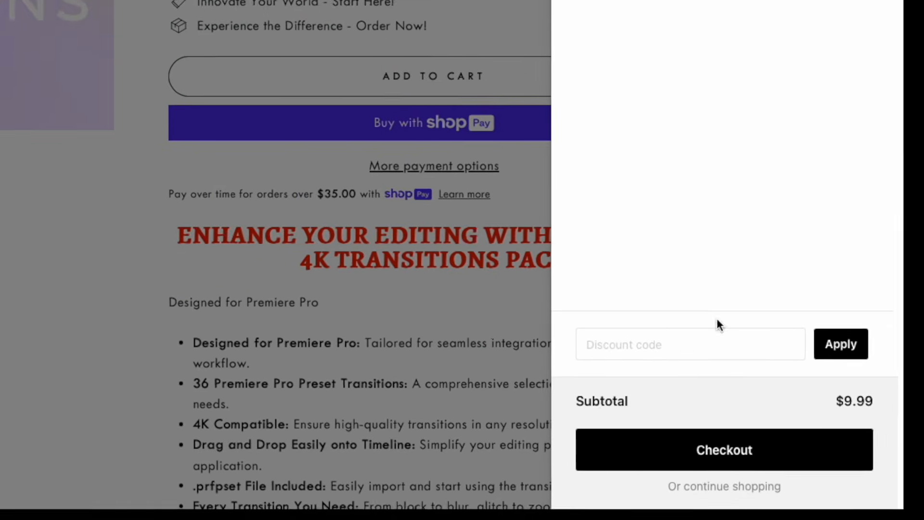
pyautogui.click(689, 336)
pyautogui.write('Emanuel40')
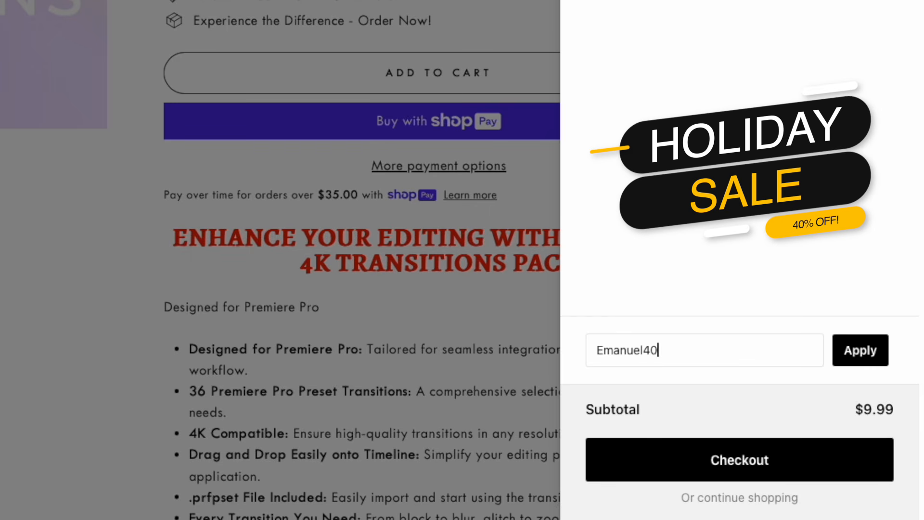
pyautogui.click(869, 353)
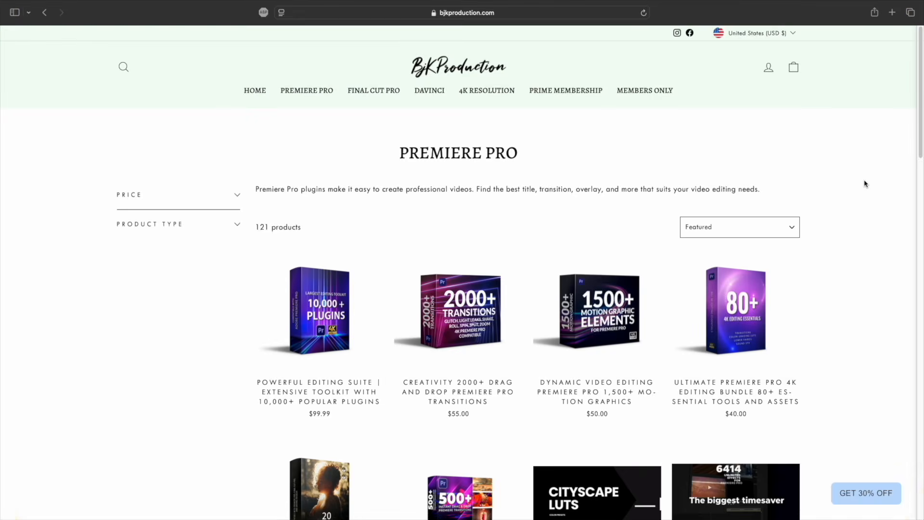
# Browse the store's Premiere Pro collection down to the end of its first page.
pyautogui.scroll(-9, 865, 182)
pyautogui.scroll(-15, 864, 183)
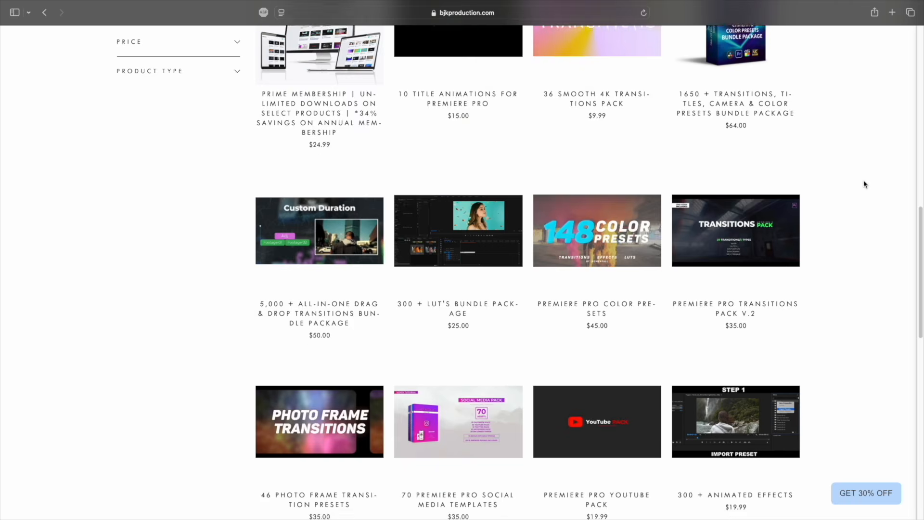
pyautogui.scroll(-2, 865, 183)
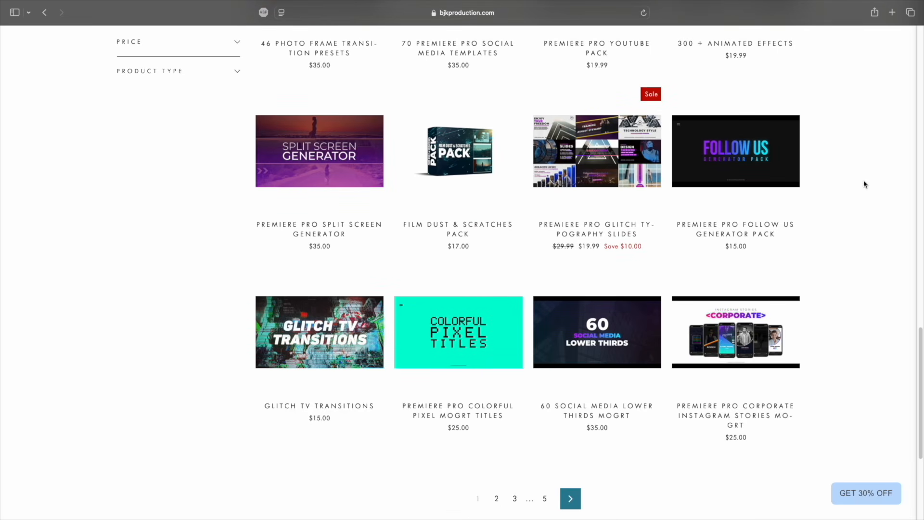